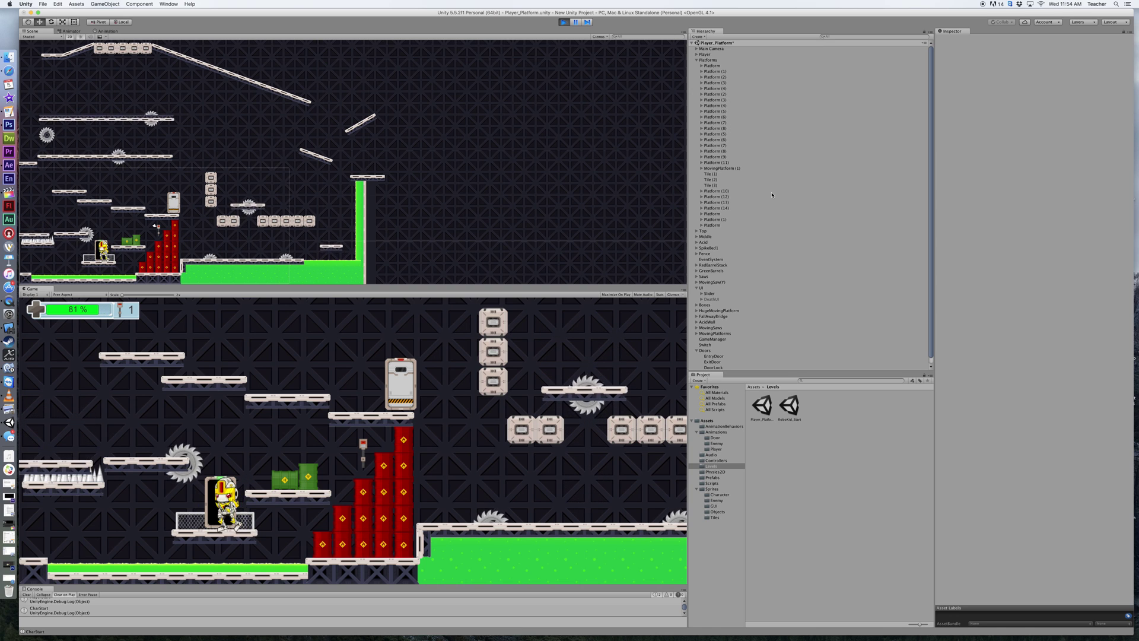
Play-test the level by moving the player past the green barrels to the switch below the exit door, and stop the game.
key("space")
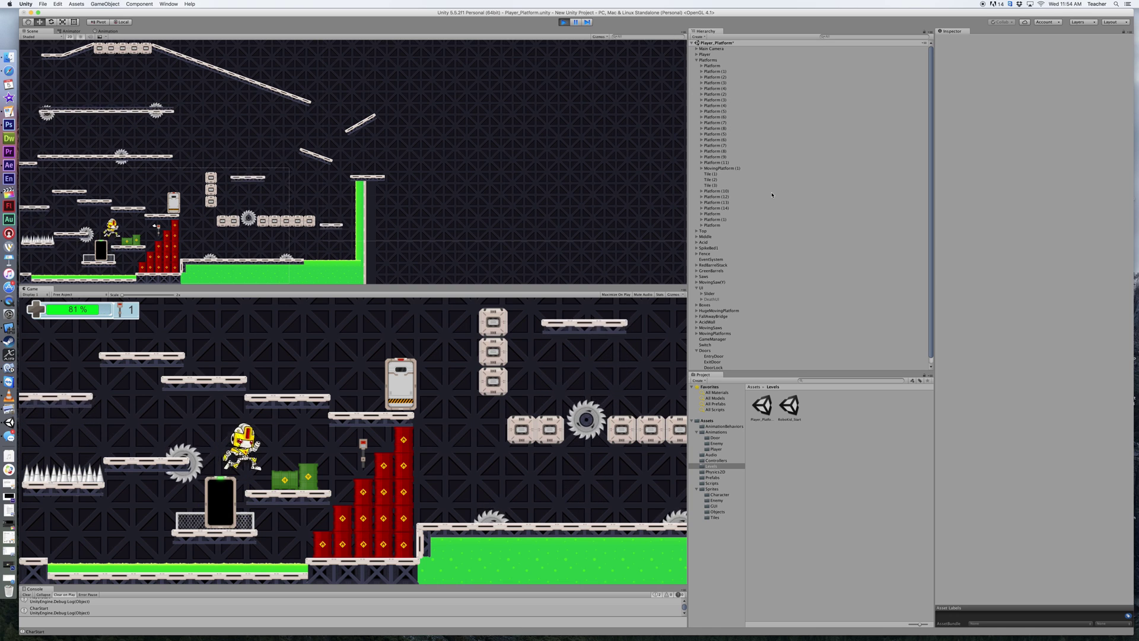
key("Right")
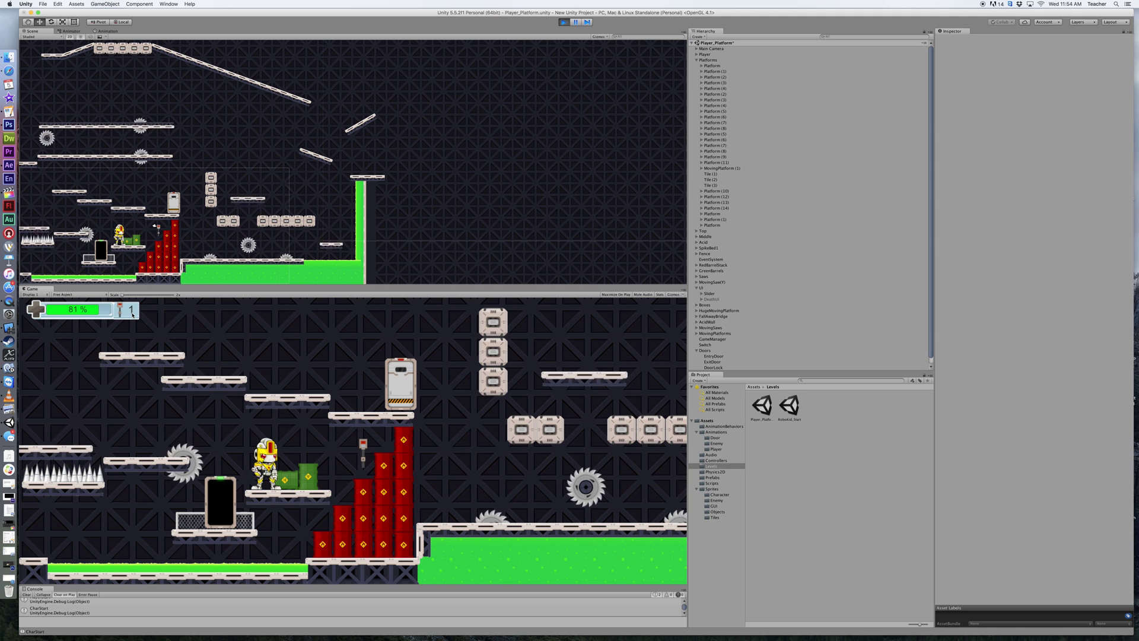
key("Right")
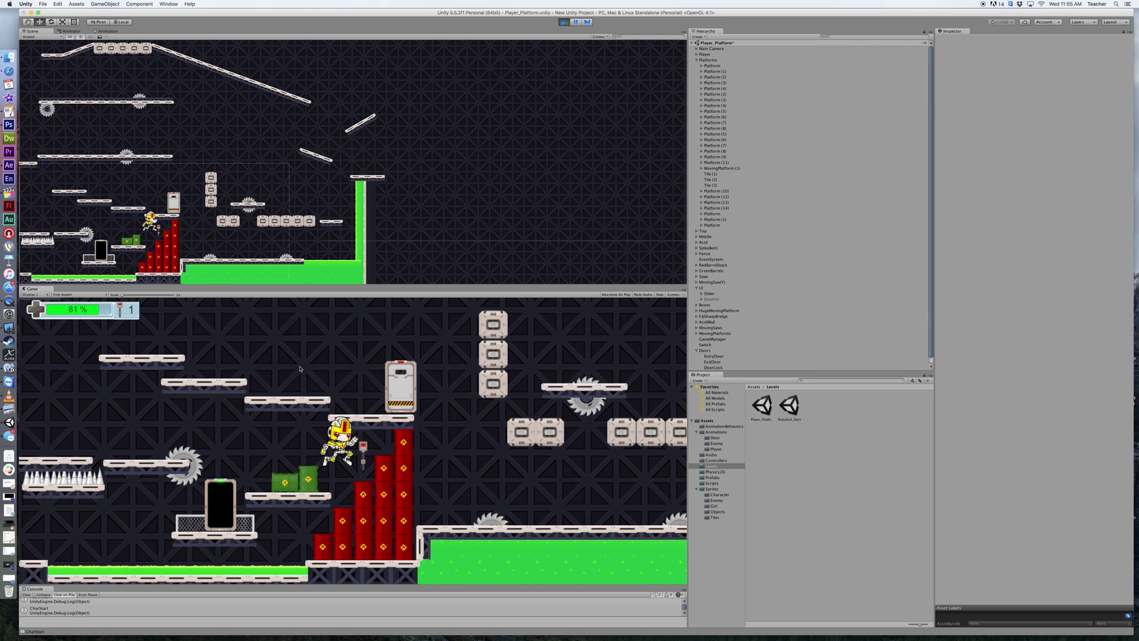
key("space")
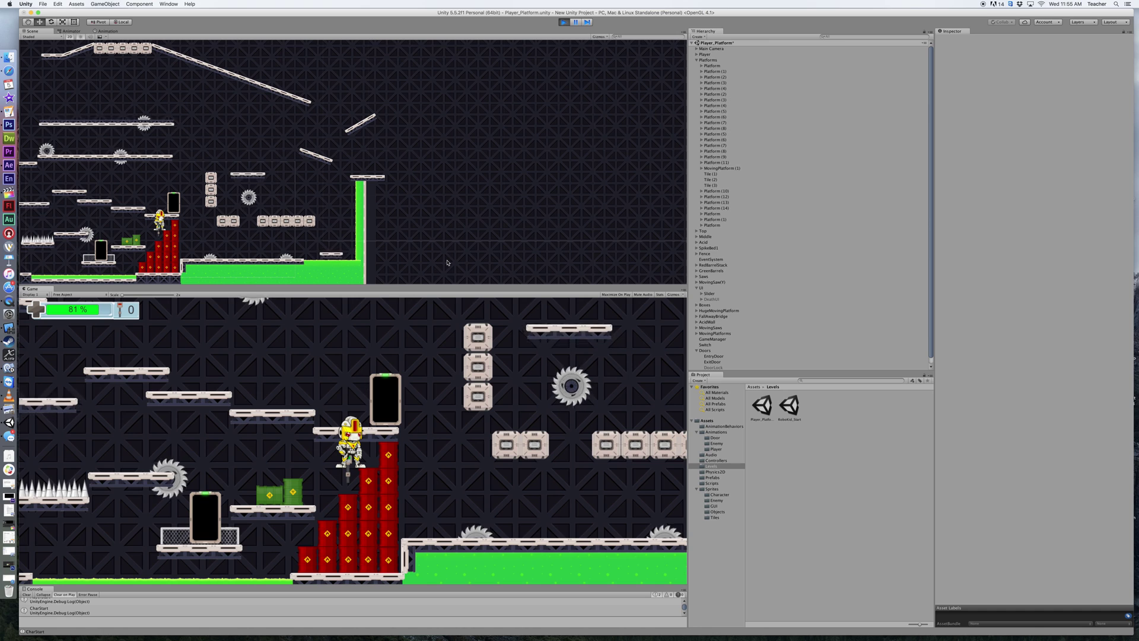
left_click(560, 23)
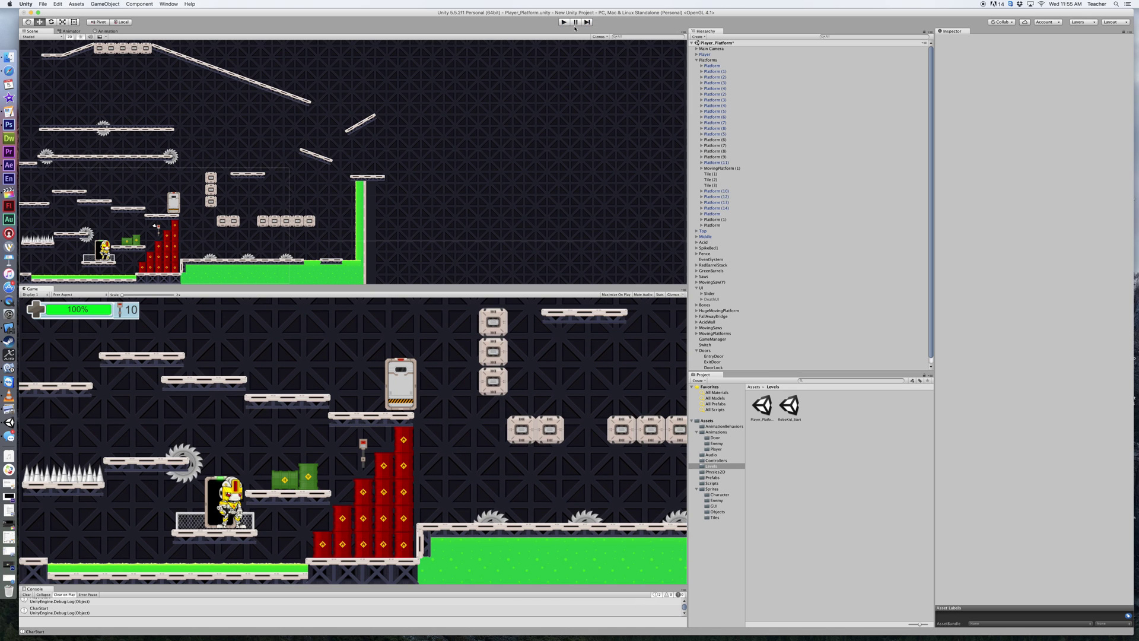
Run the level again and move the player back past the entry door and up onto the moving platform above the spikes.
left_click(564, 23)
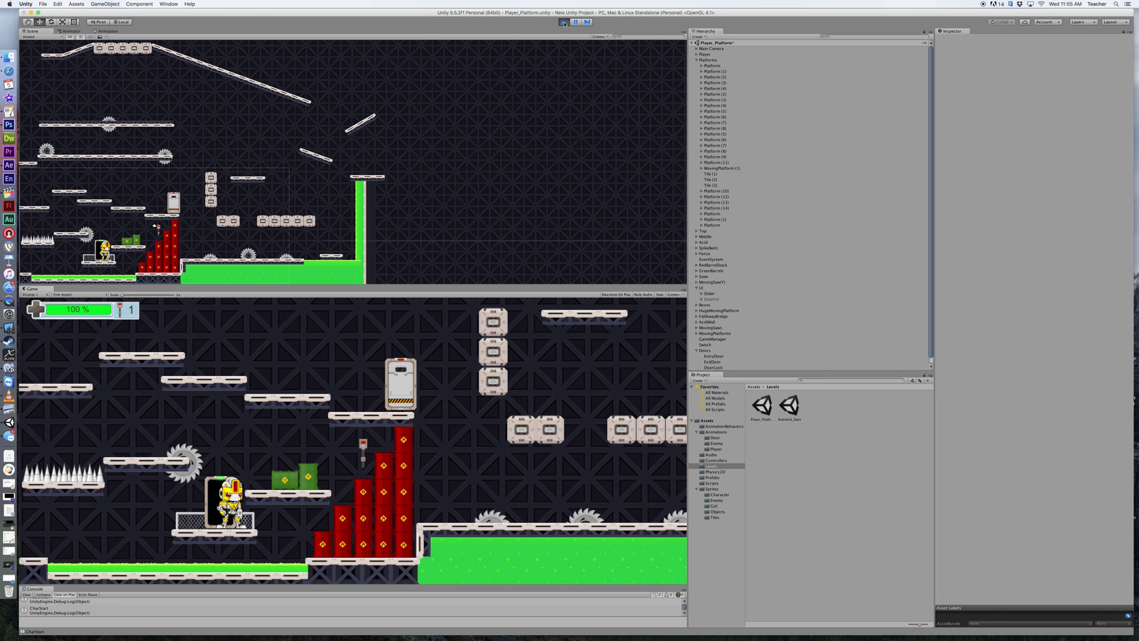
key("Right")
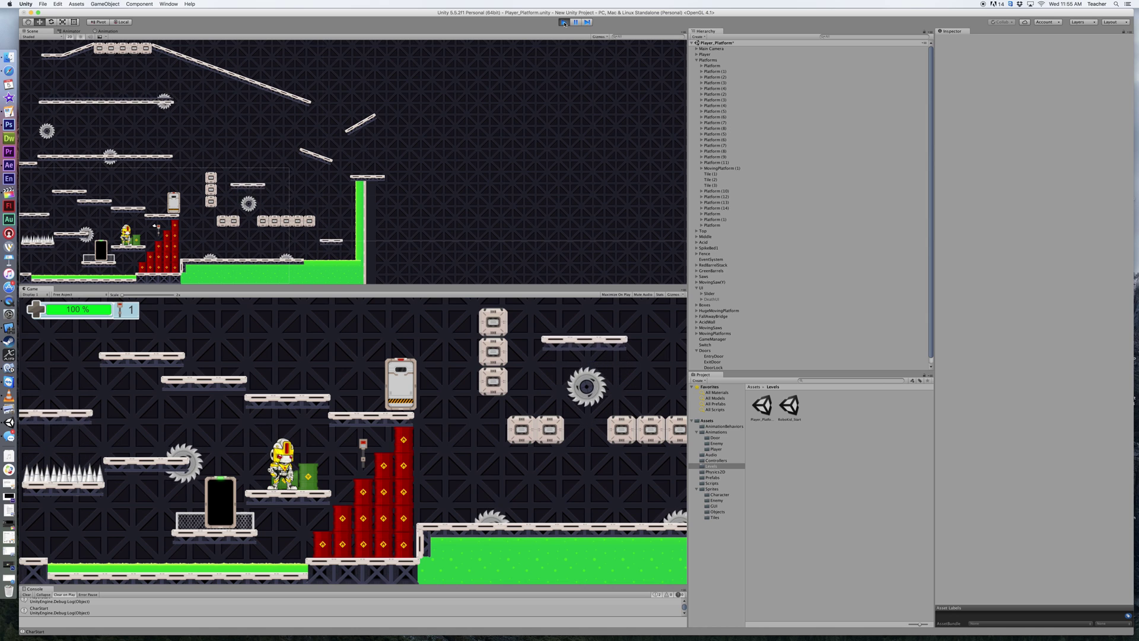
key("Left")
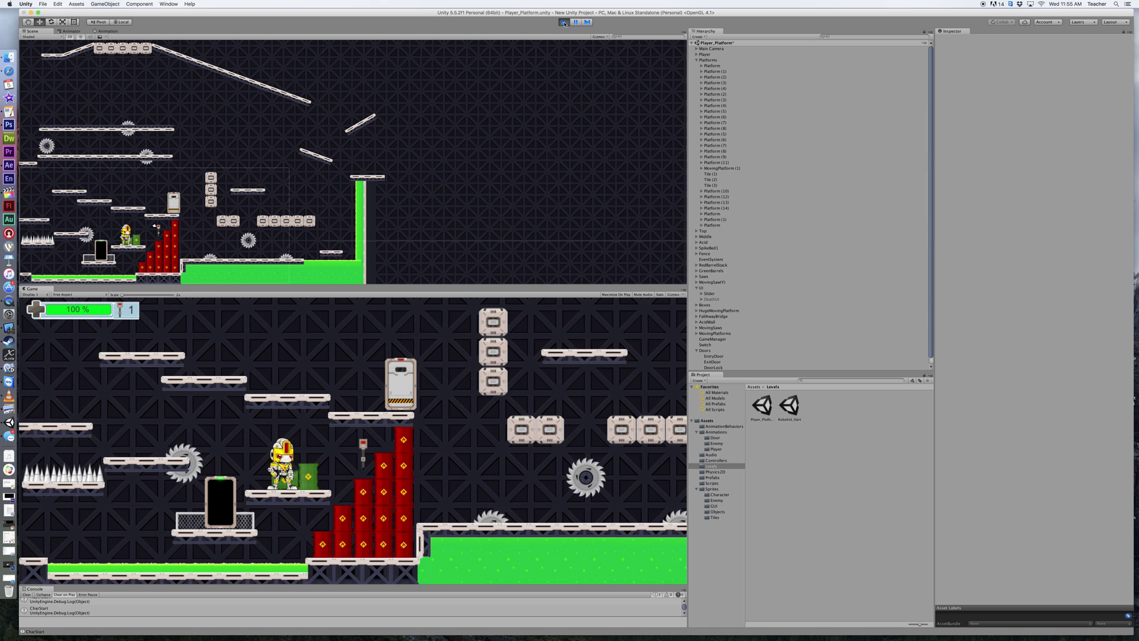
key("space")
key("Left")
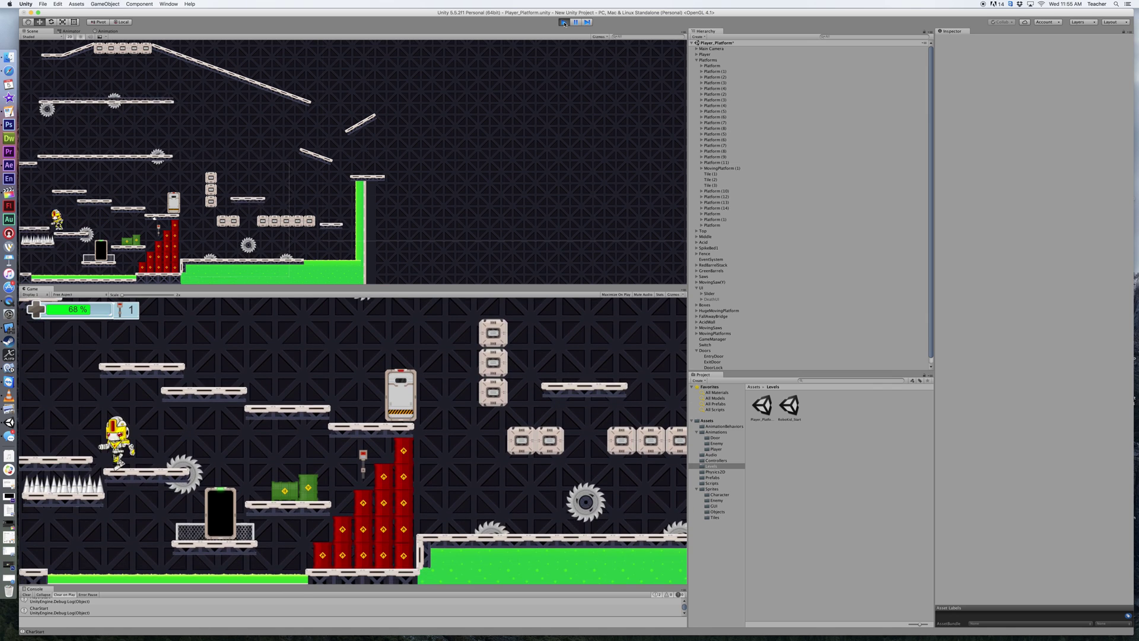
key("space")
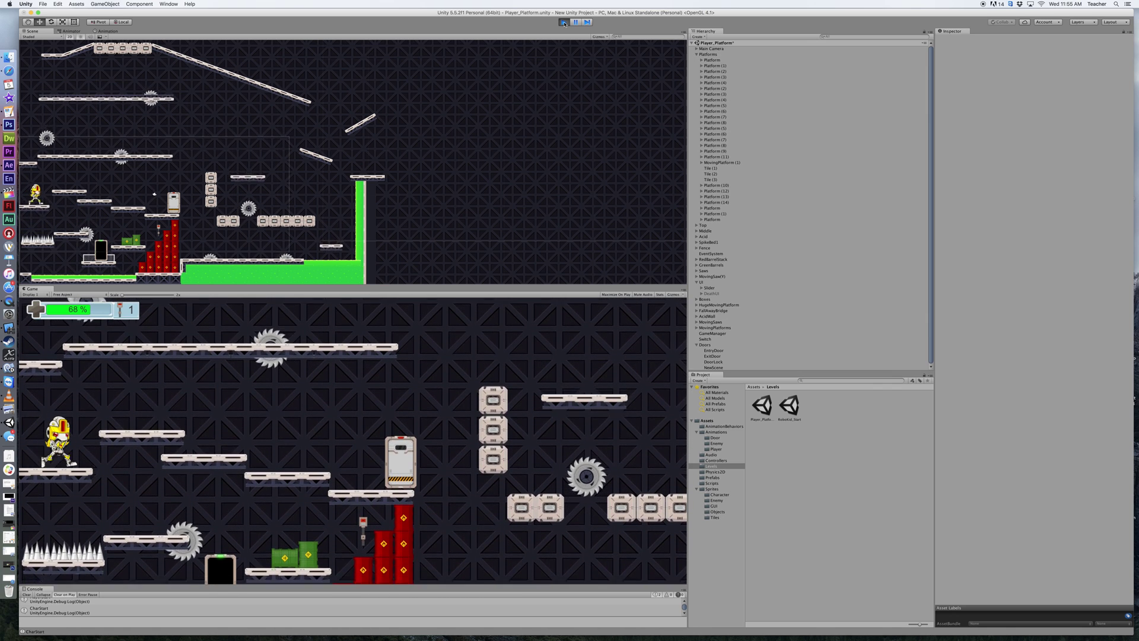
Jump the player across the descending platforms to the locked exit door and test whether it blocks the way.
key("Right")
key("space")
key("Right")
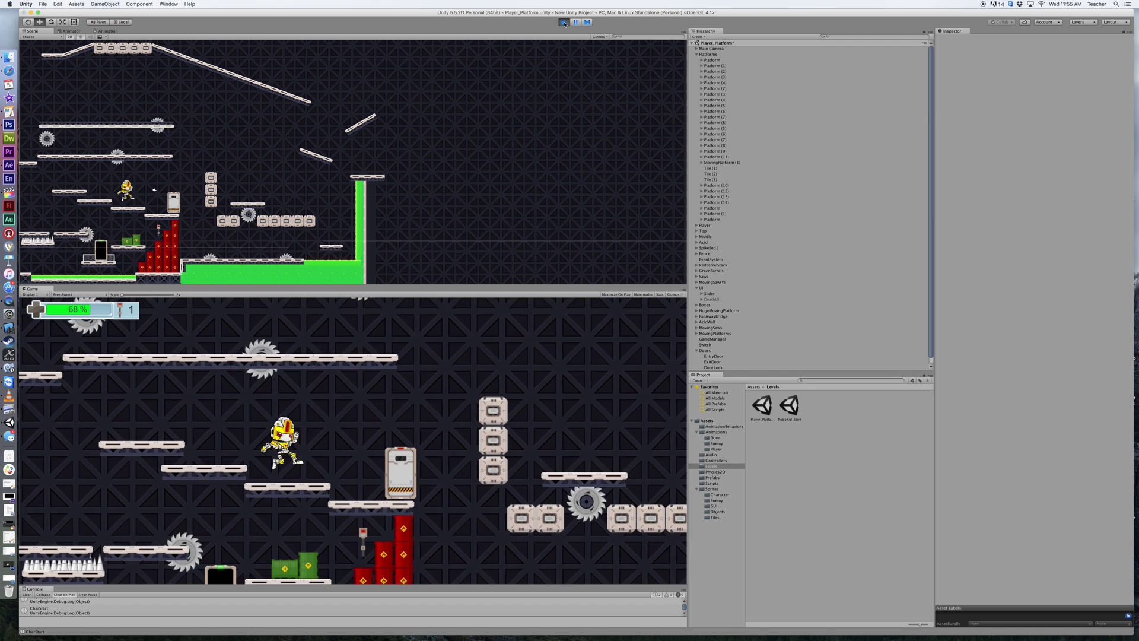
key("Left")
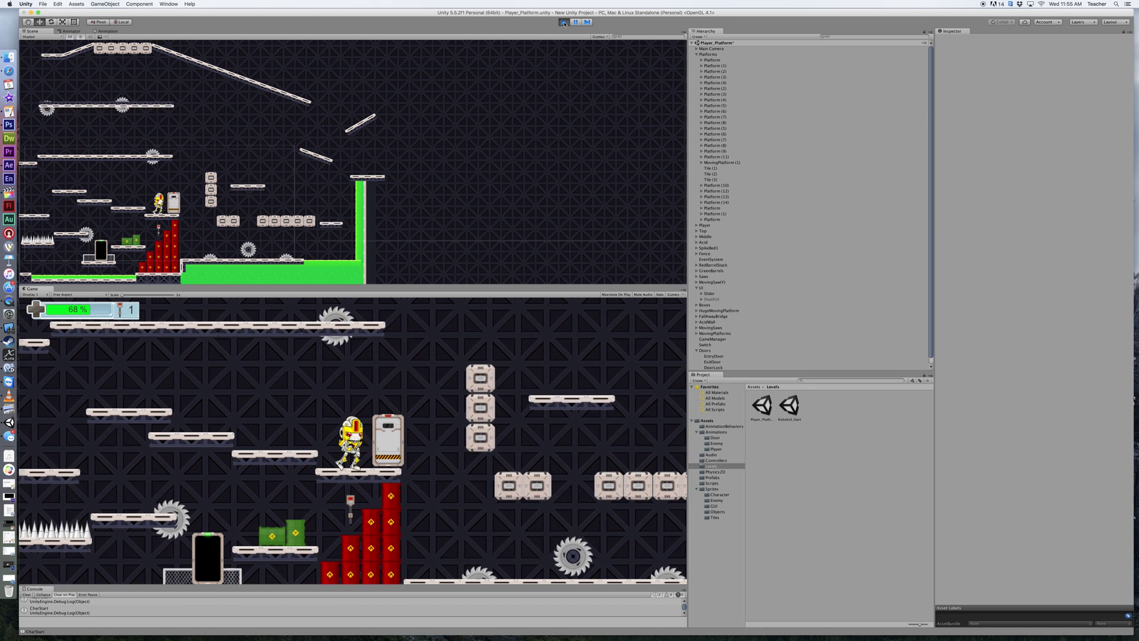
key("Right")
key("Left")
key("Right")
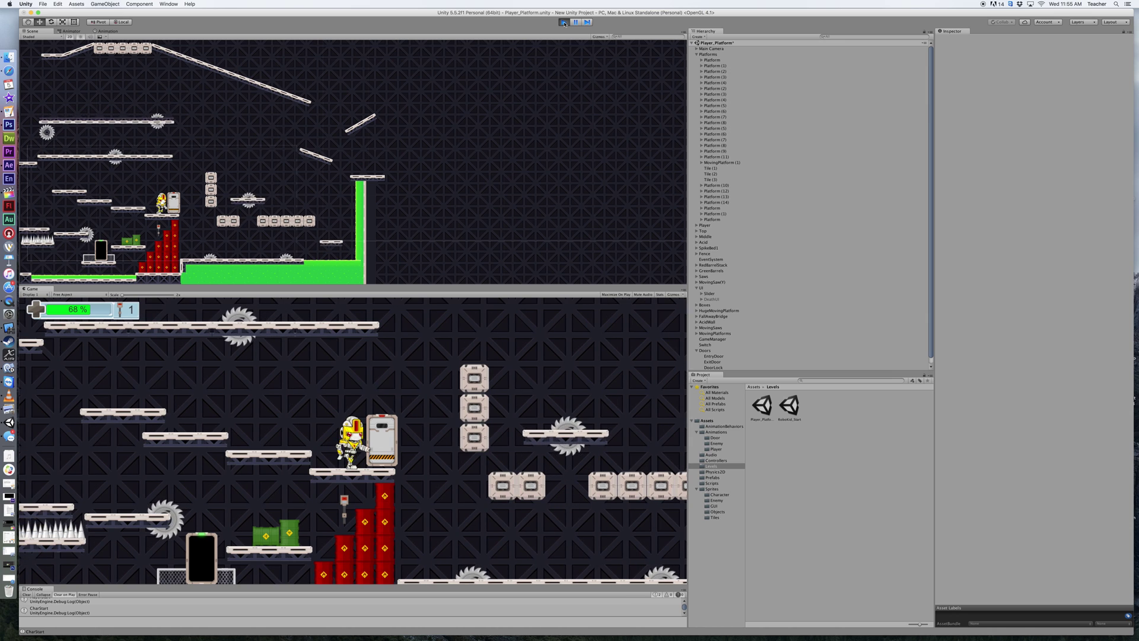
key("Left")
key("Left")
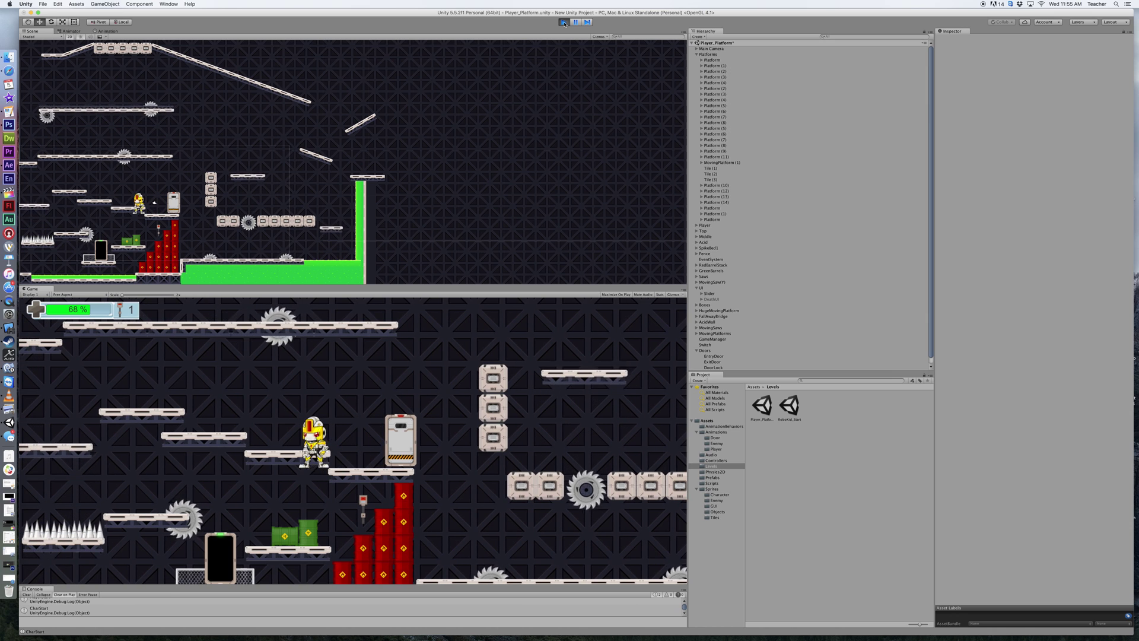
Activate the switch below the exit door with the player to test unlocking the door.
key("Right")
key("space")
key("Right")
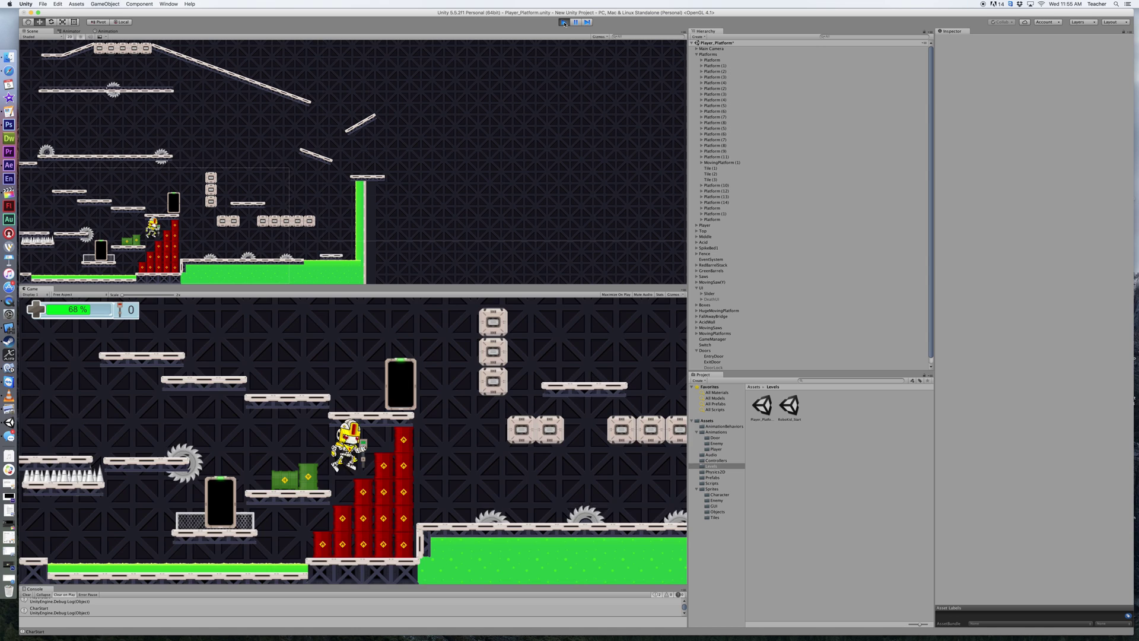
key("Right")
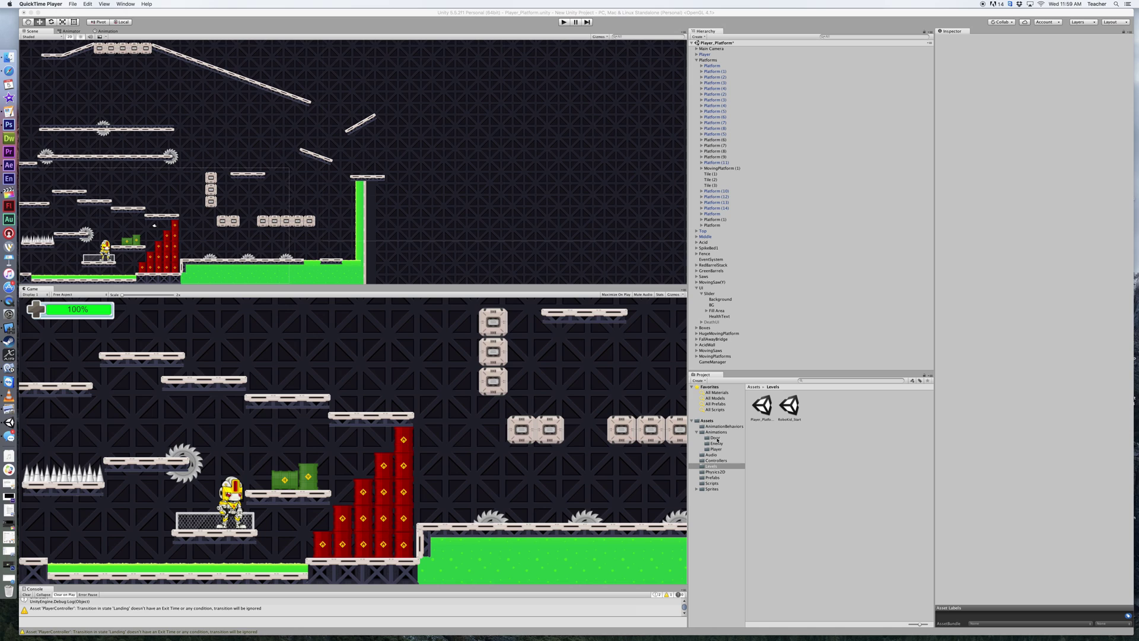
Delete the Door folder from the project's Animations folder.
left_click(709, 420)
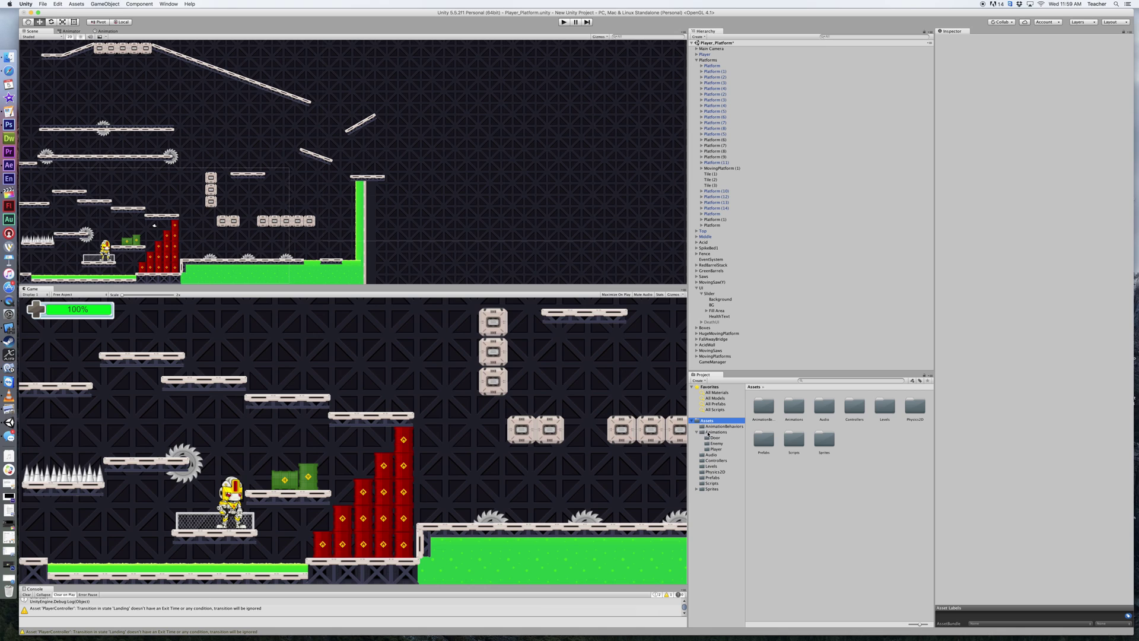
left_click(714, 438)
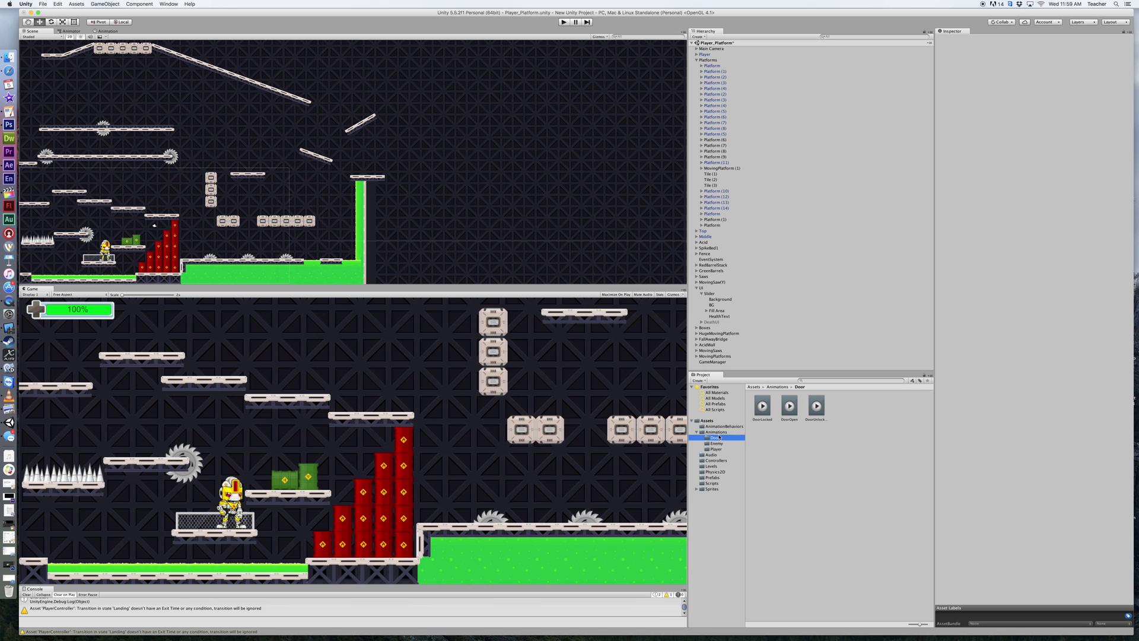
right_click(718, 440)
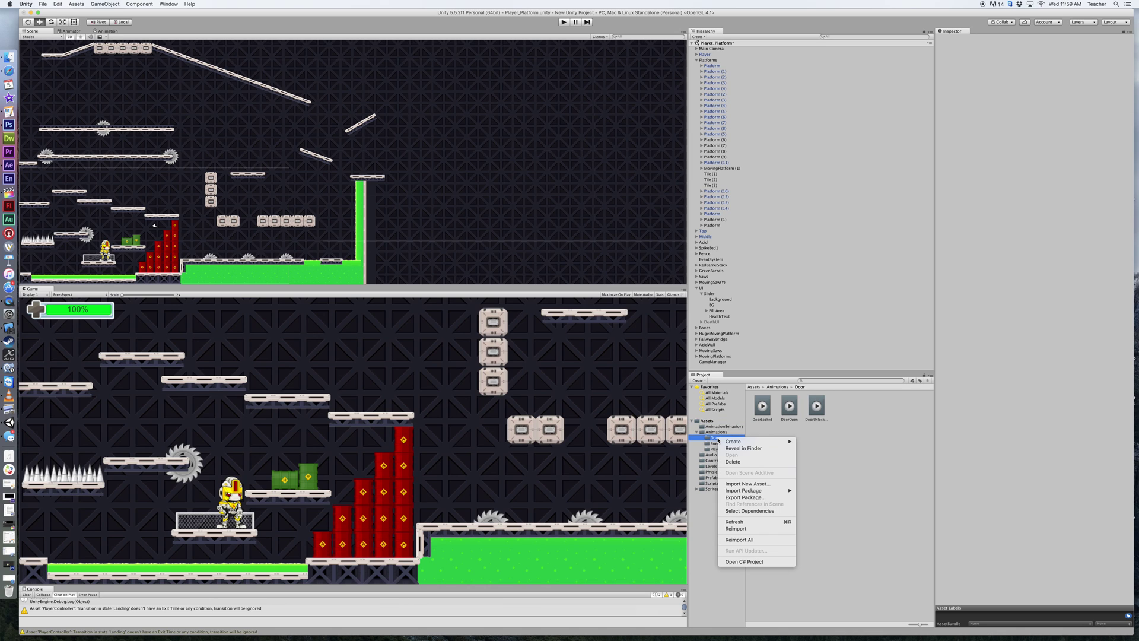
left_click(734, 462)
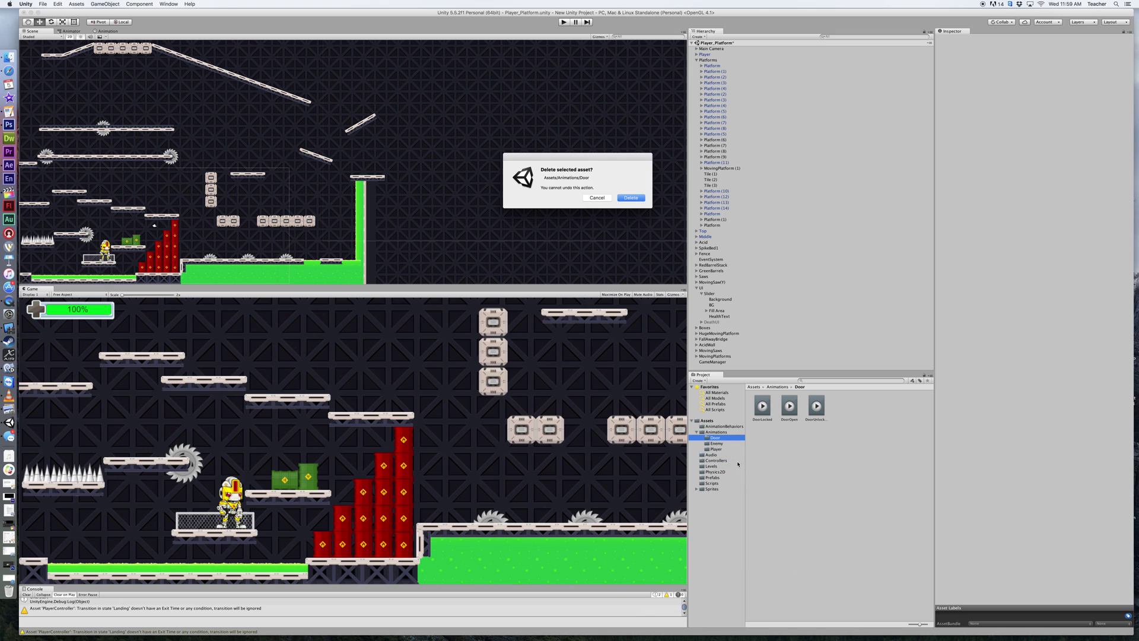
left_click(631, 199)
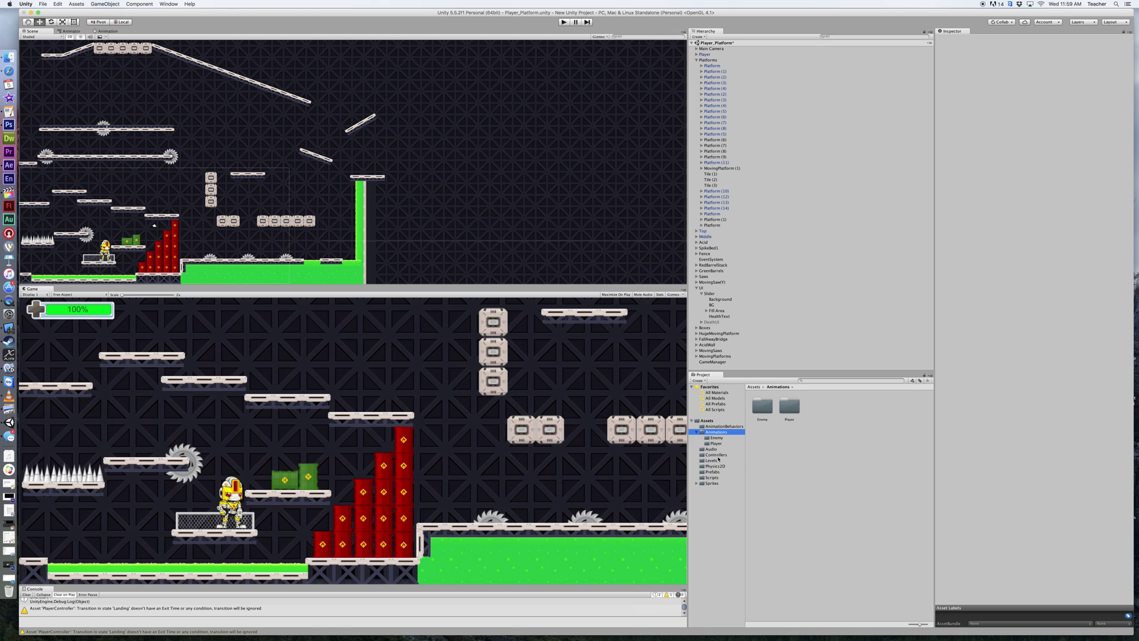
Delete the DoorController asset from the Controllers folder.
left_click(719, 455)
right_click(765, 409)
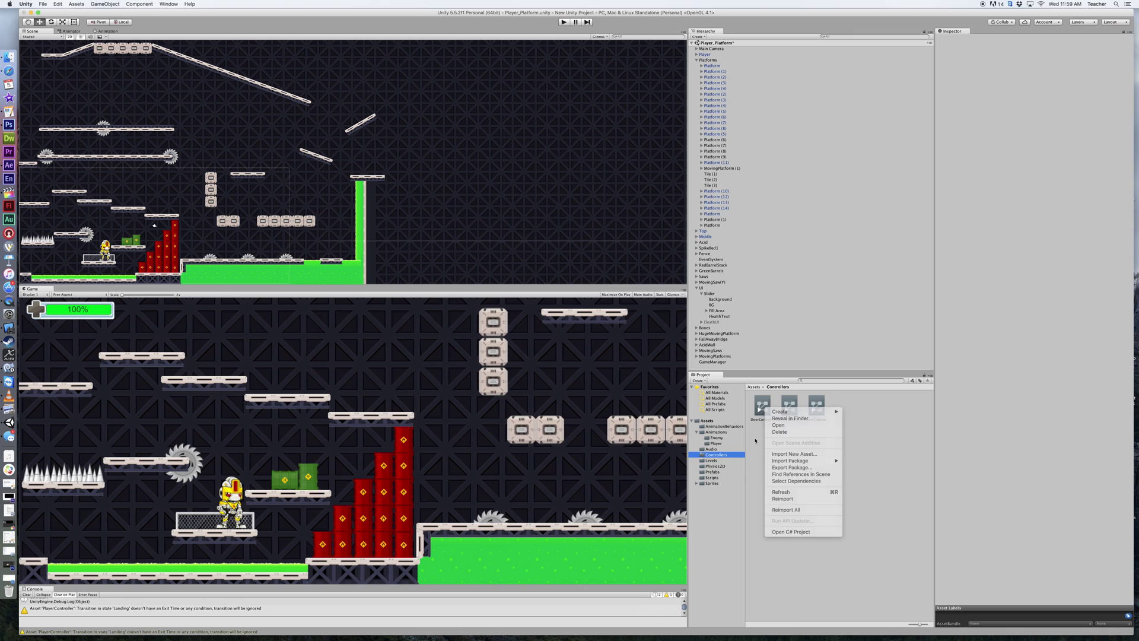
left_click(760, 415)
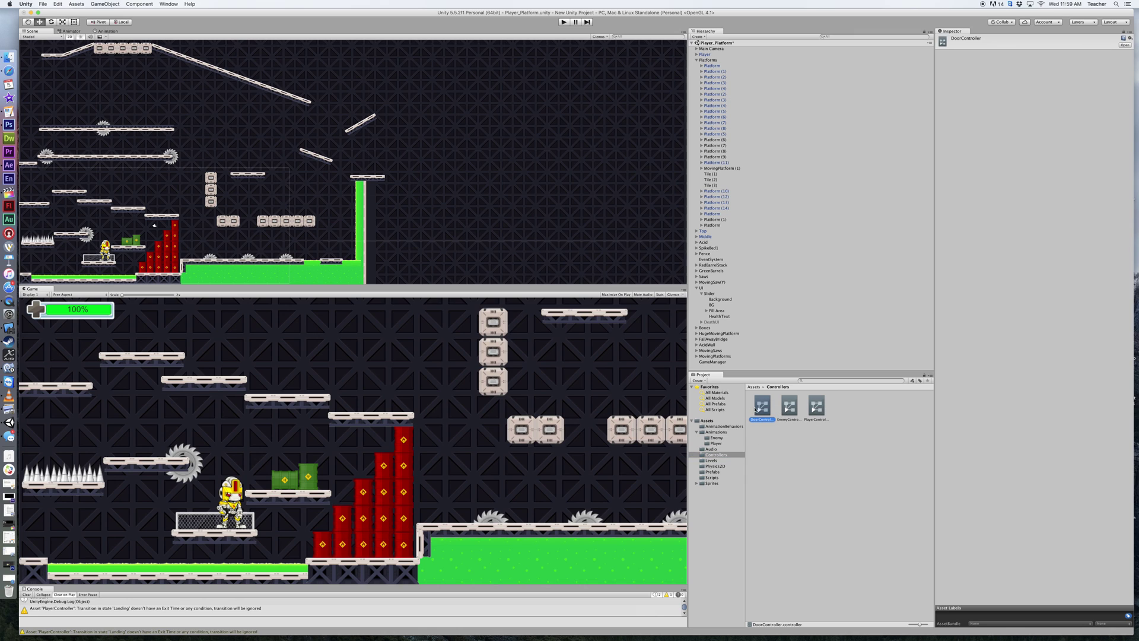
right_click(762, 412)
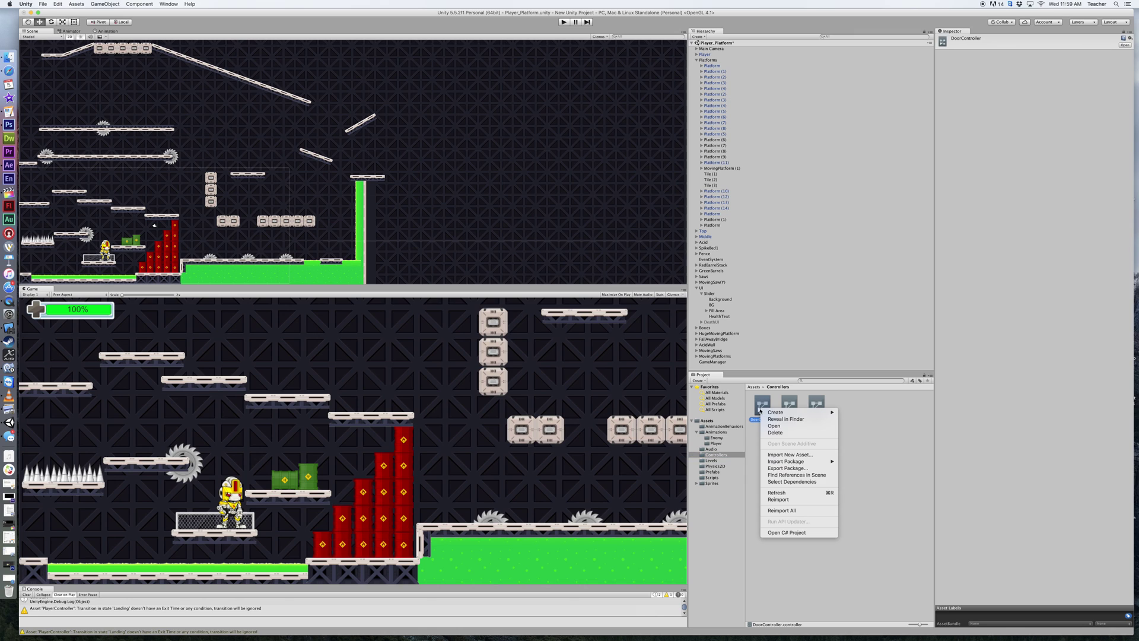
left_click(779, 433)
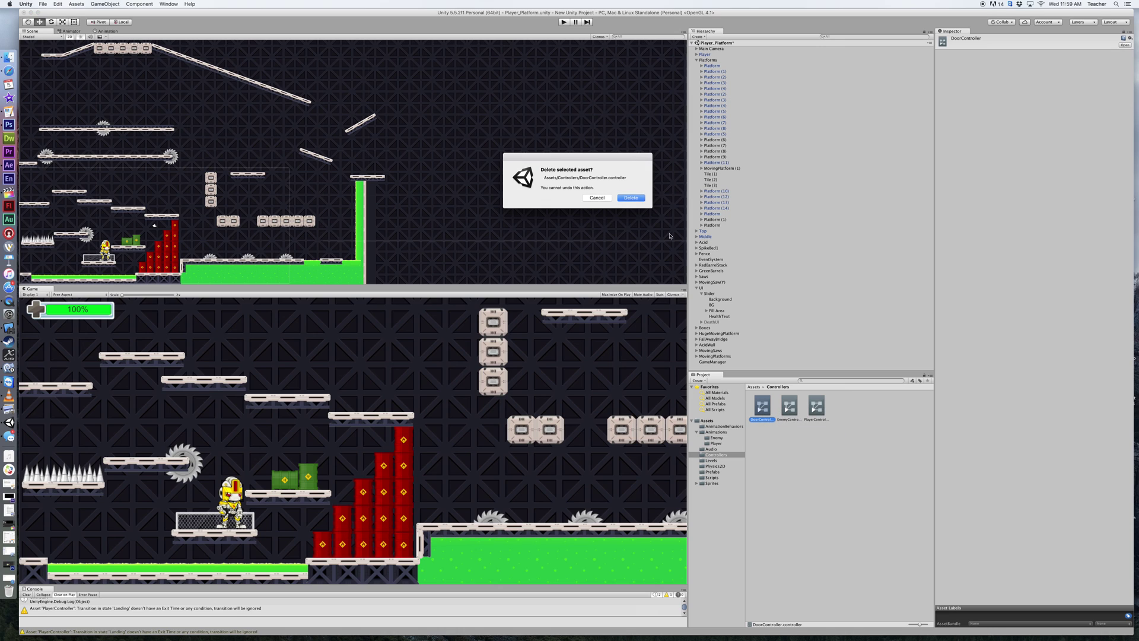
left_click(632, 198)
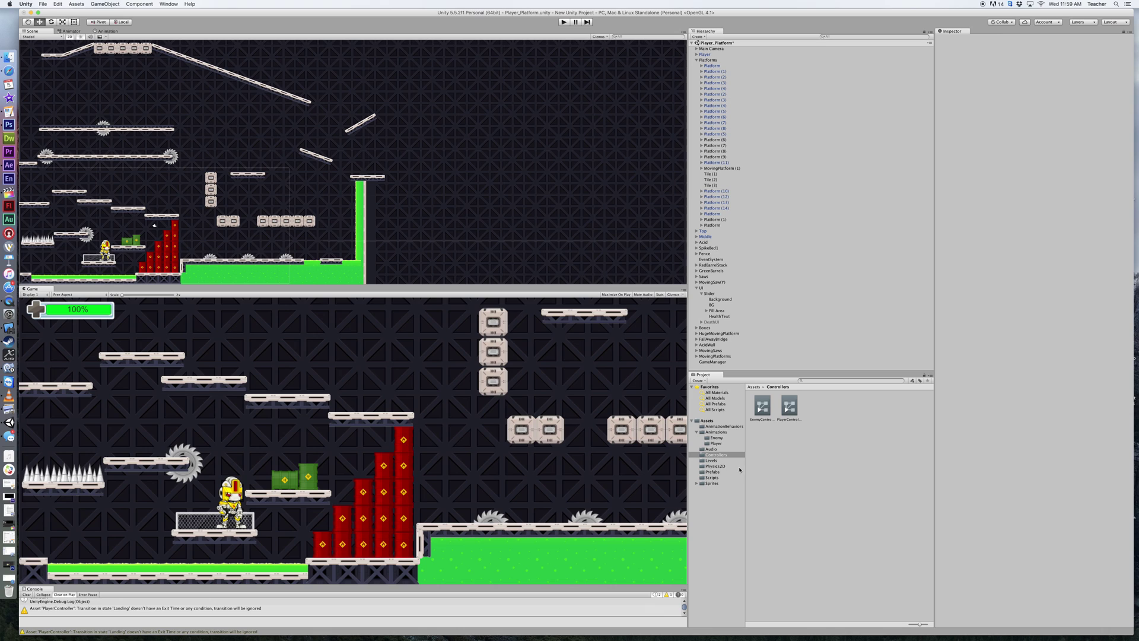
Delete the Door script from the Scripts folder.
left_click(713, 478)
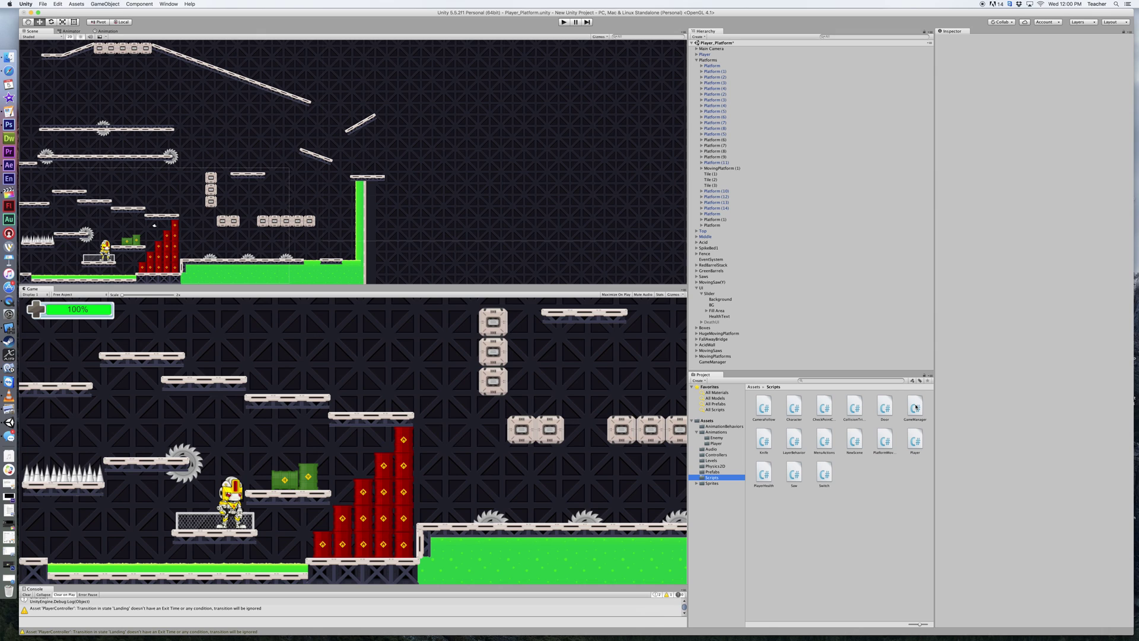
left_click(887, 409)
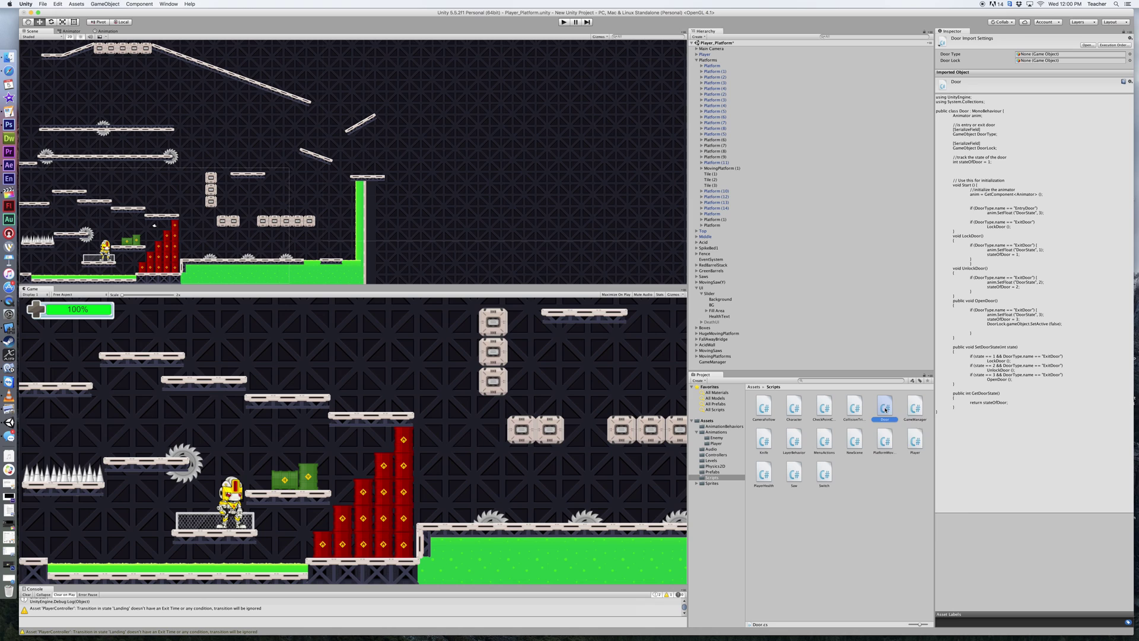
right_click(885, 408)
left_click(906, 433)
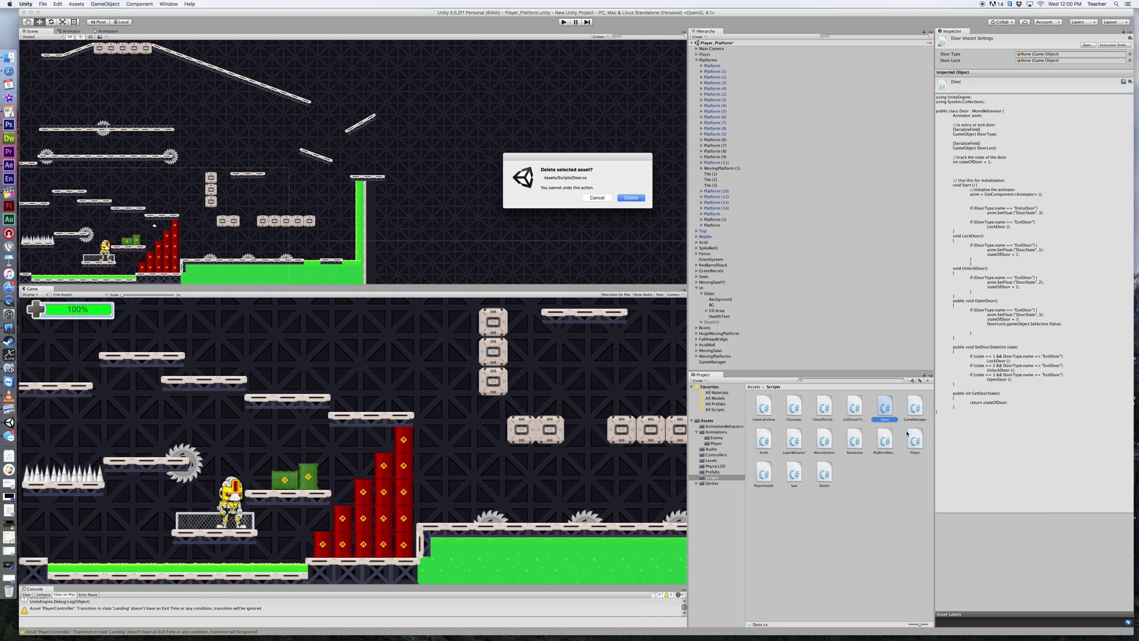
left_click(636, 196)
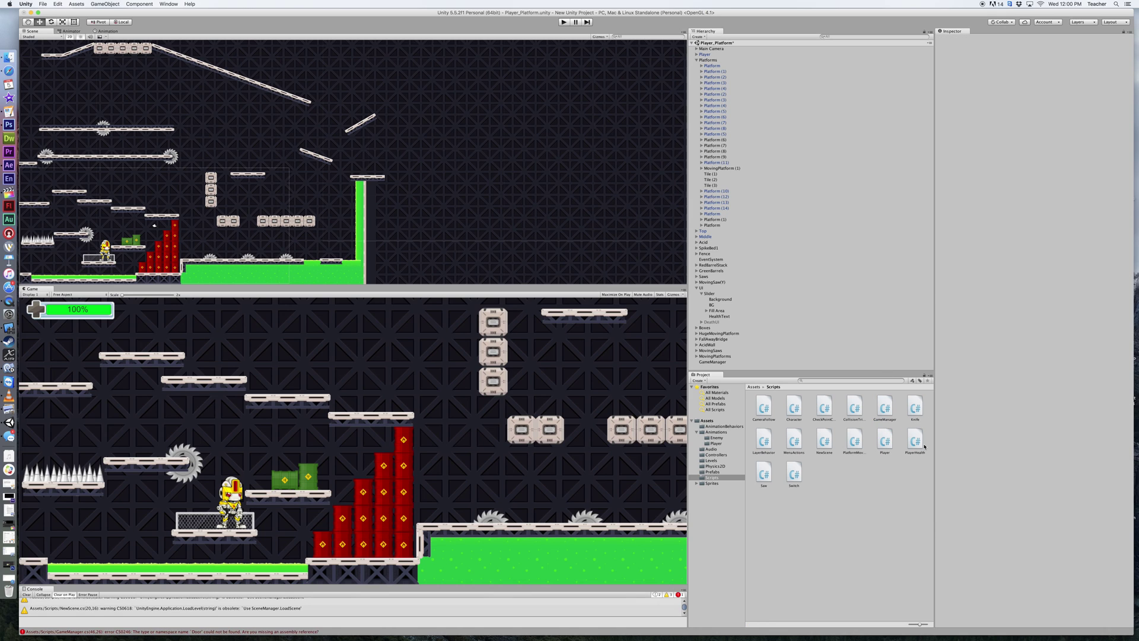
Delete the GameManager script from the Scripts folder.
left_click(885, 409)
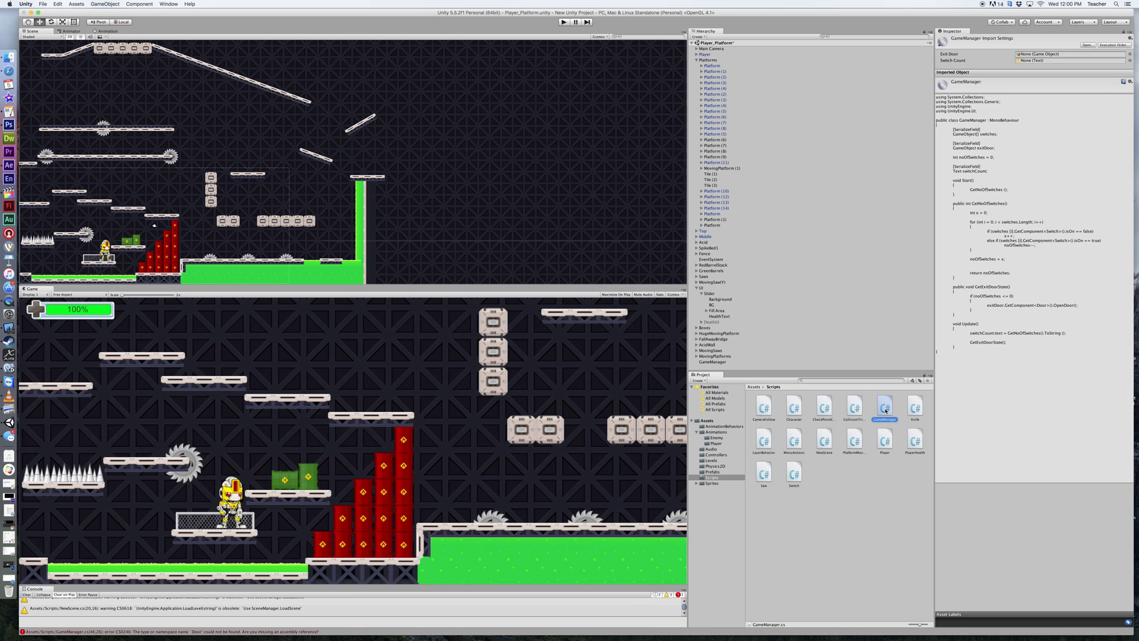
right_click(885, 409)
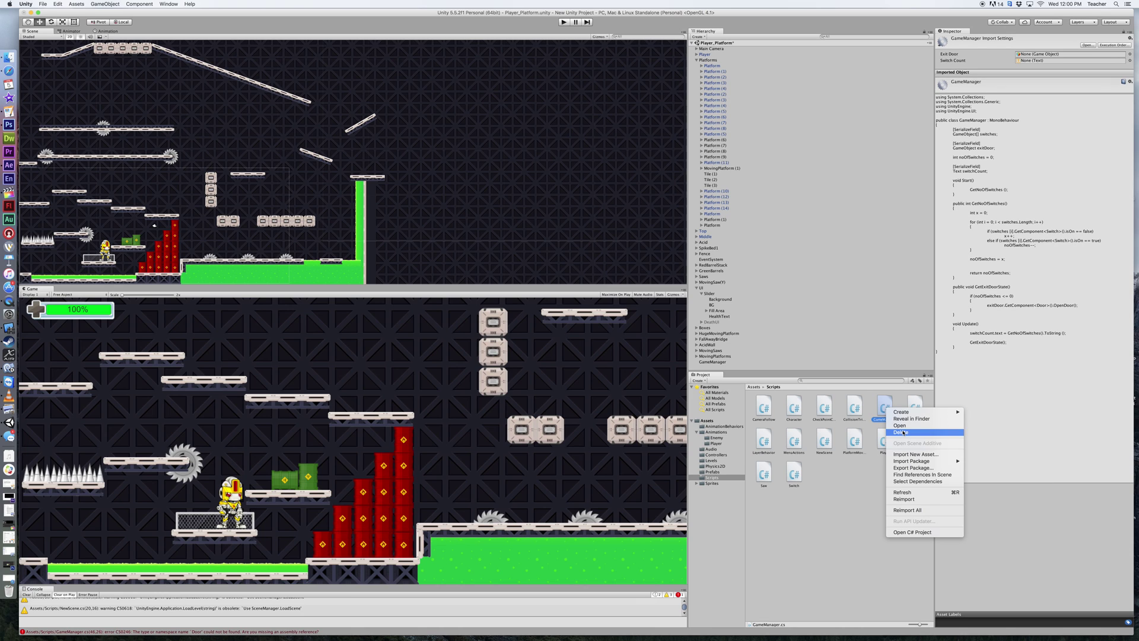
left_click(902, 433)
left_click(631, 198)
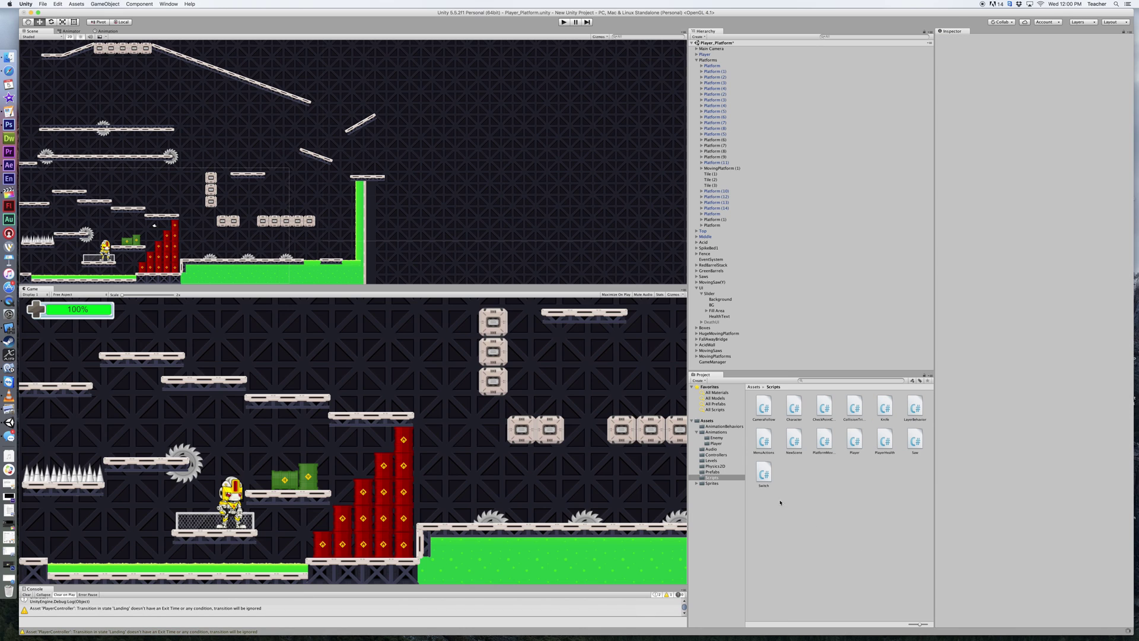
Delete the Switch script from the Scripts folder.
left_click(764, 473)
right_click(764, 473)
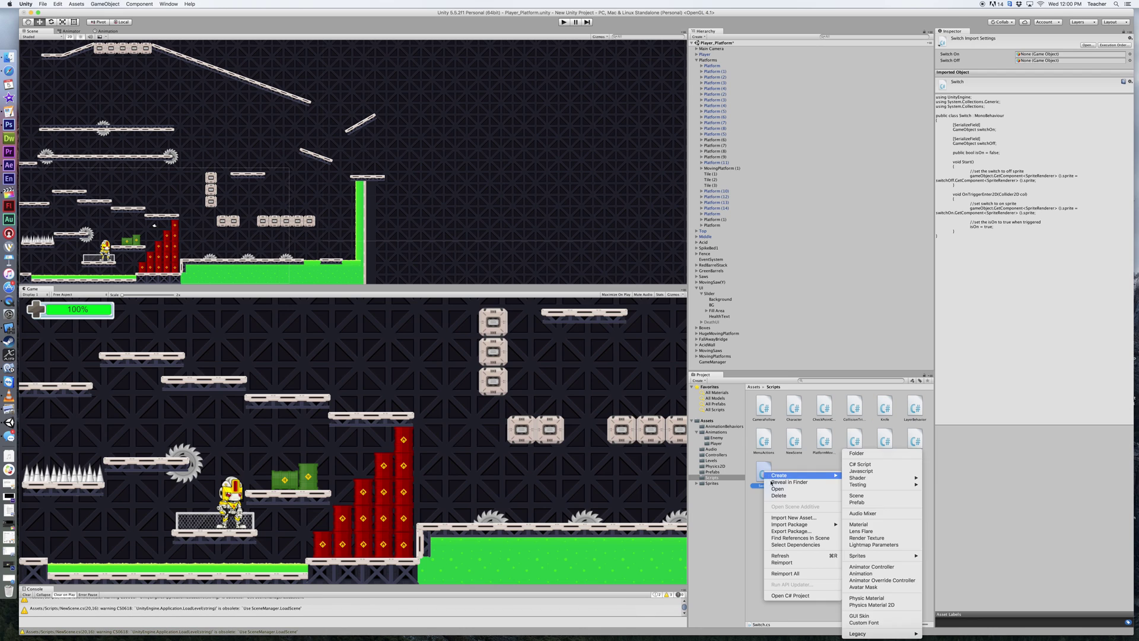
left_click(779, 496)
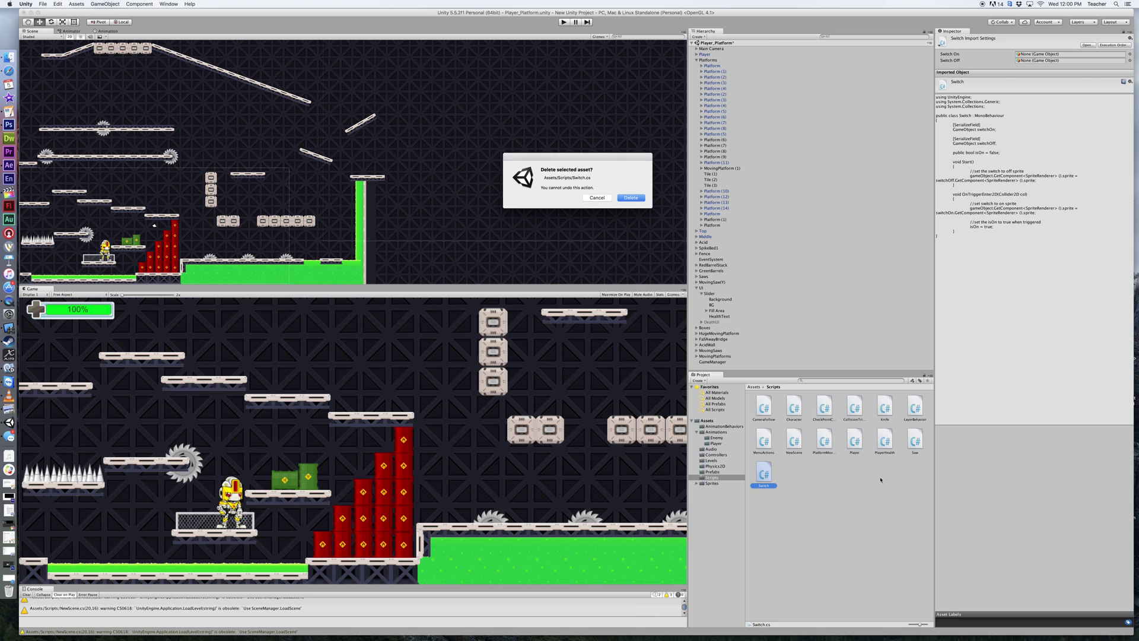
key("Return")
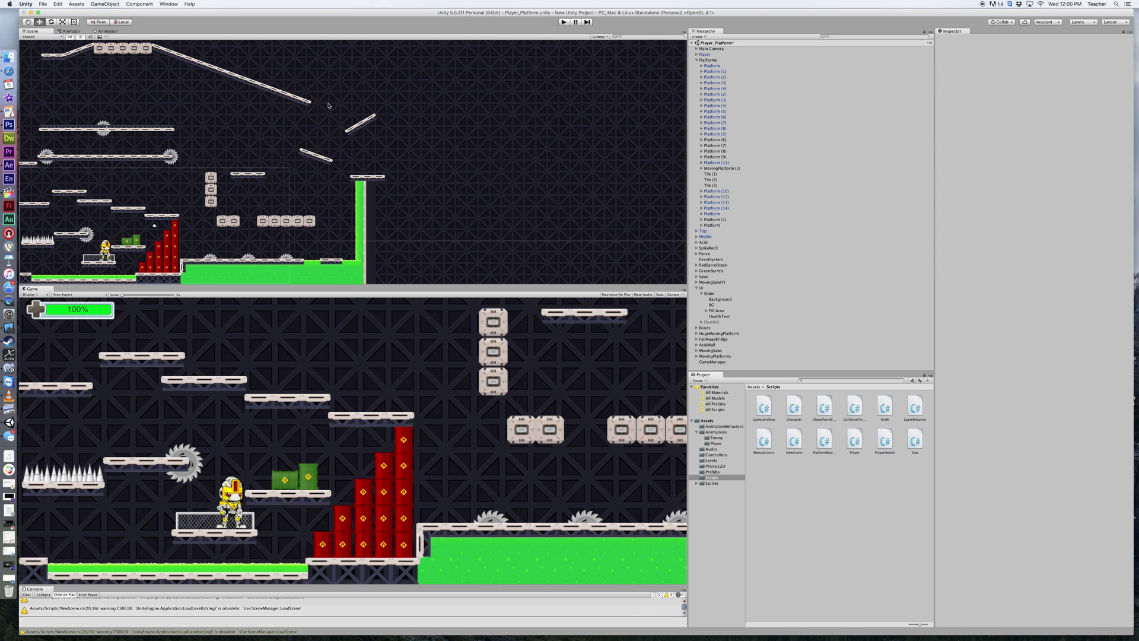
Import all the new assets of GameManagement.unitypackage from the Desktop as a custom package, and collapse the project's Animations folder.
left_click(77, 4)
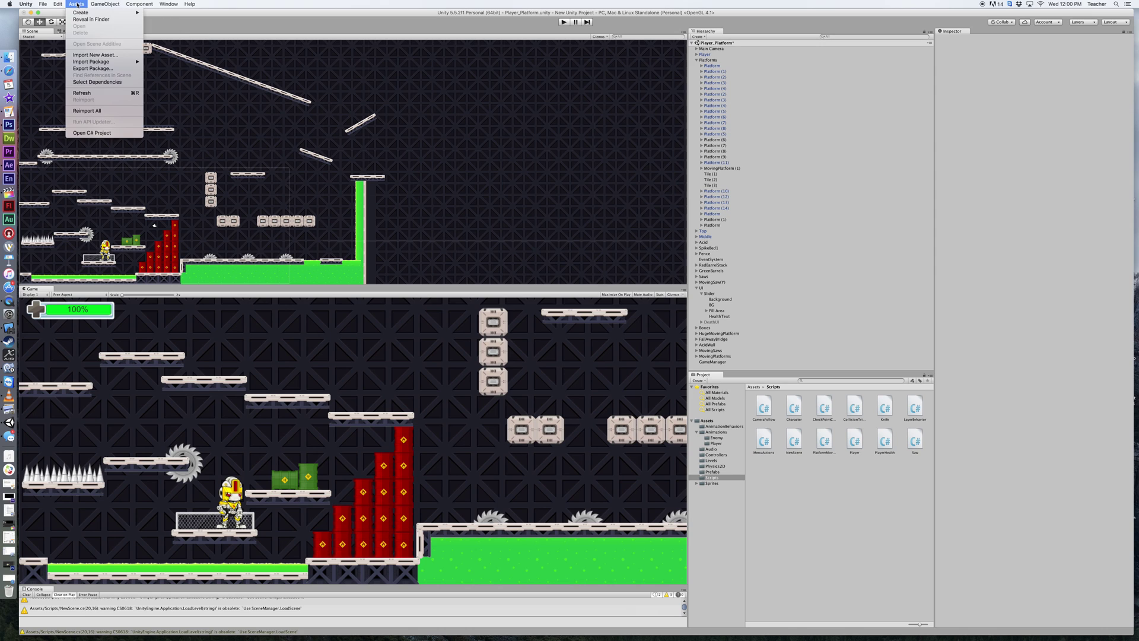
mouse_move(105, 62)
left_click(169, 62)
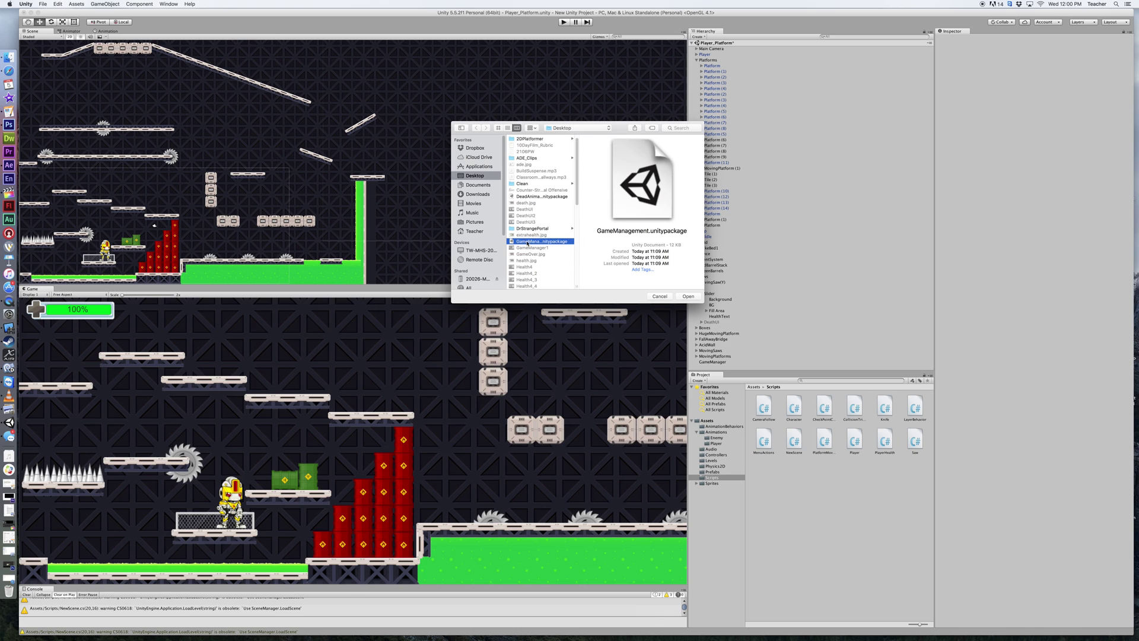
left_click(691, 298)
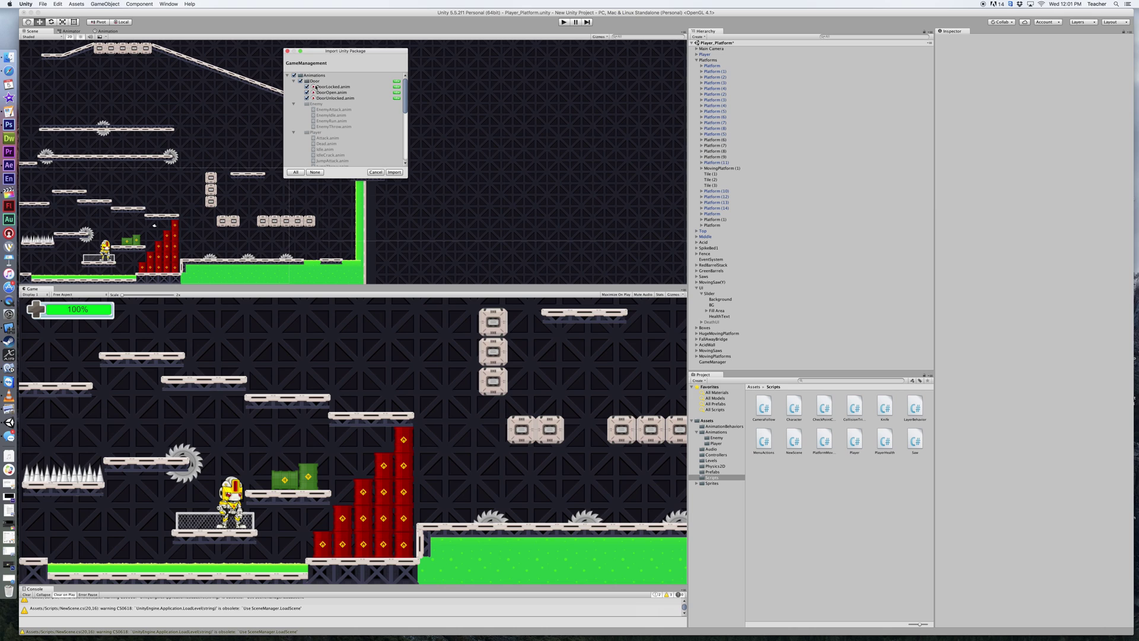
left_click_drag(340, 51, 518, 165)
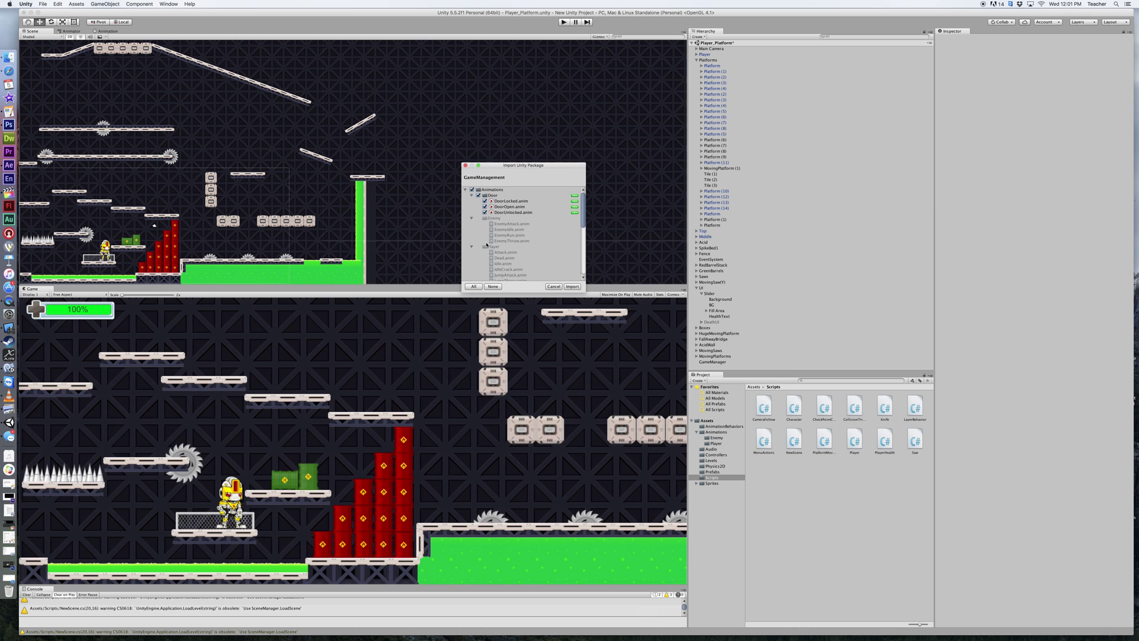
scroll(498, 263, "down", 5)
scroll(497, 249, "down", 3)
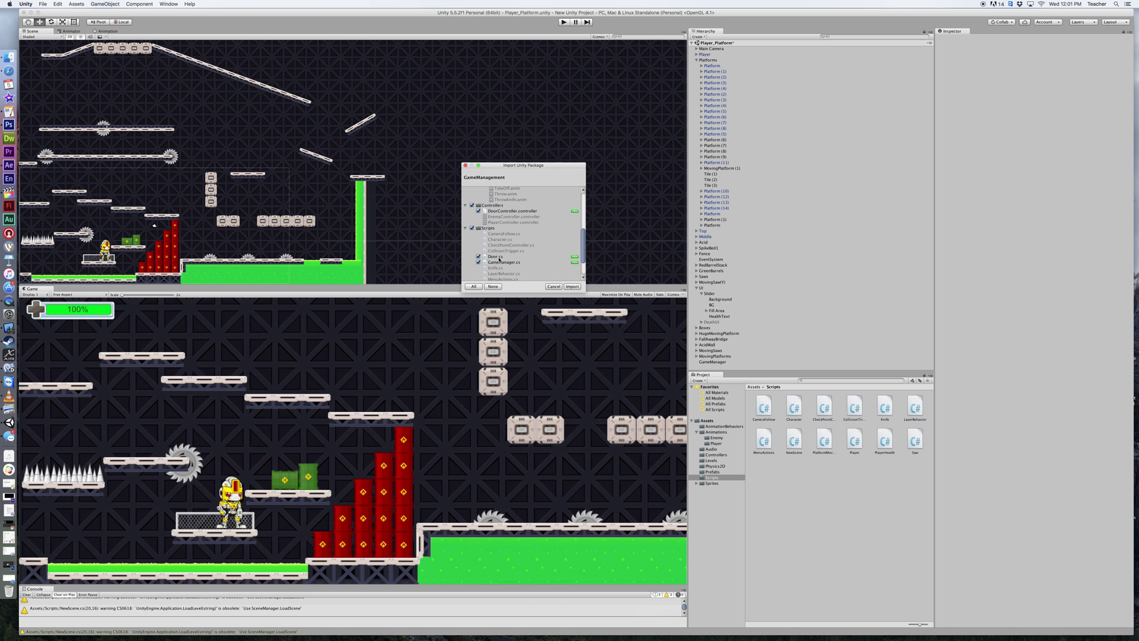
scroll(498, 264, "down", 3)
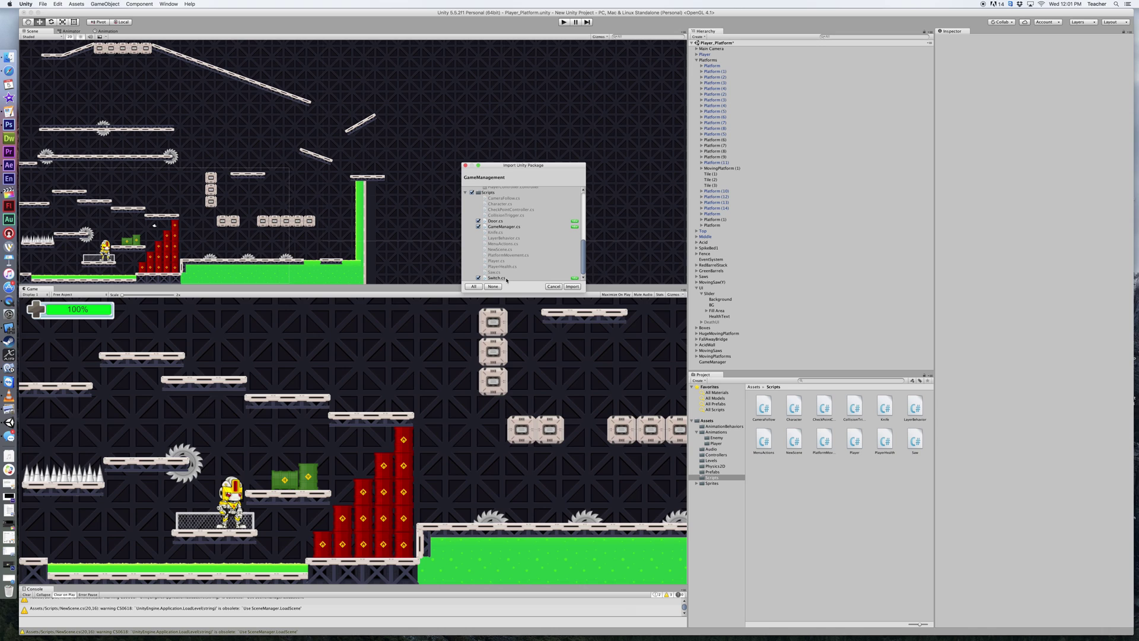
left_click(572, 286)
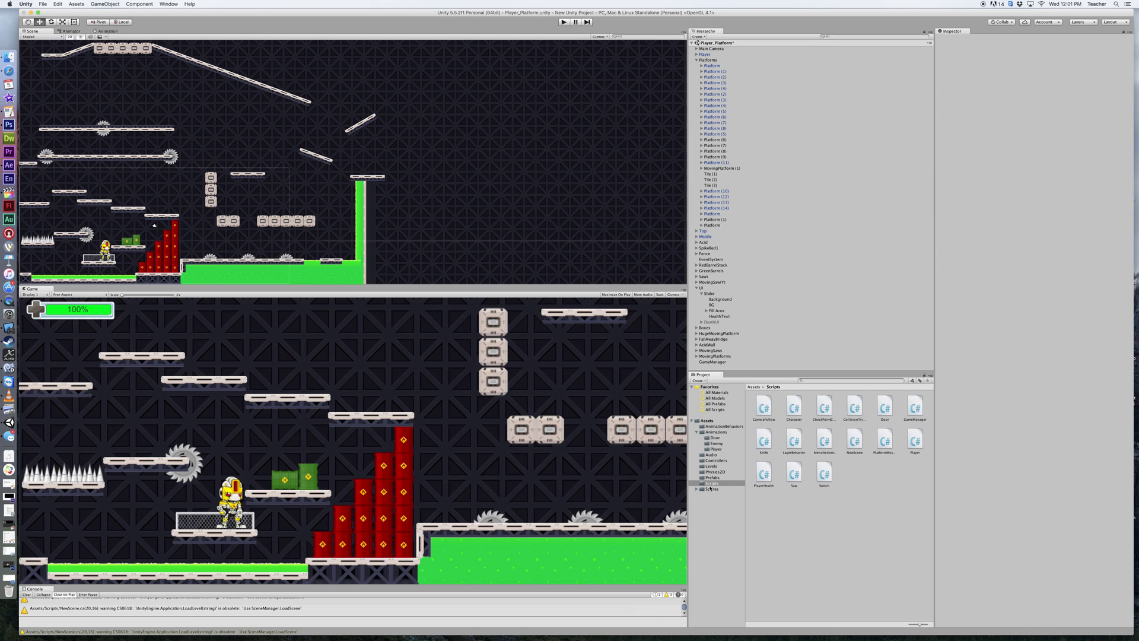
left_click(697, 432)
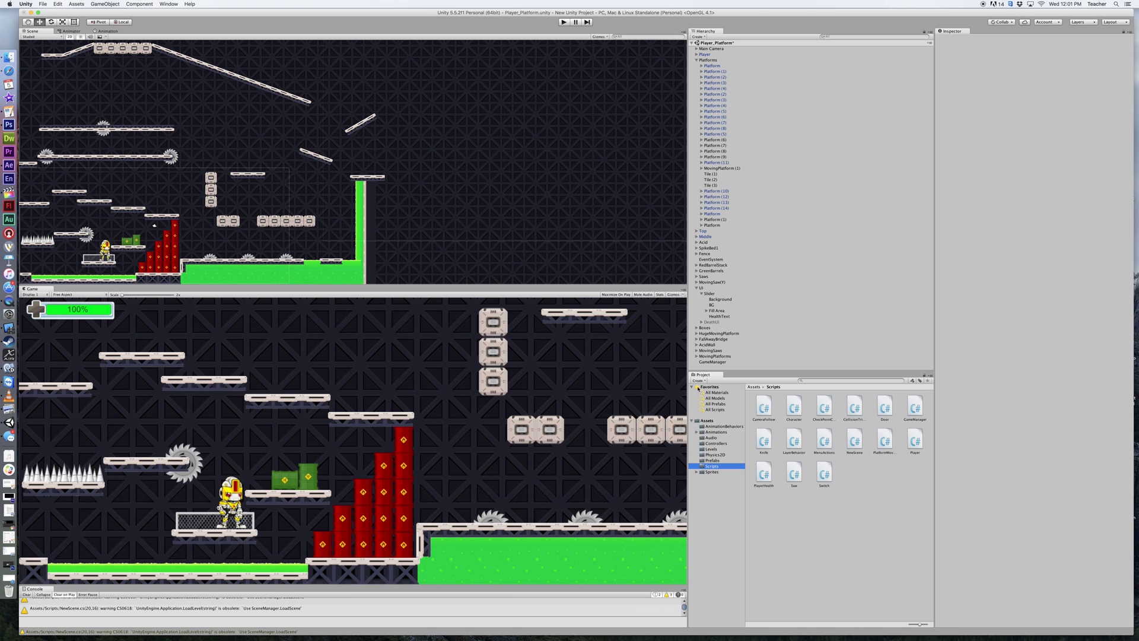
Delete the old GameManager object from the scene hierarchy.
left_click(714, 362)
right_click(714, 362)
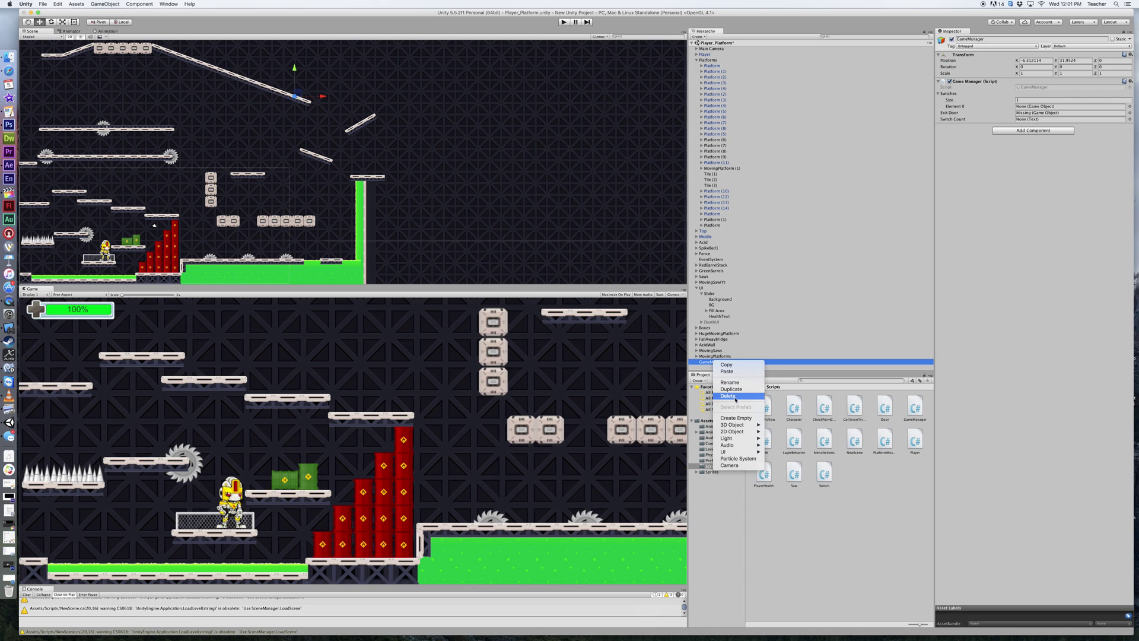
left_click(736, 396)
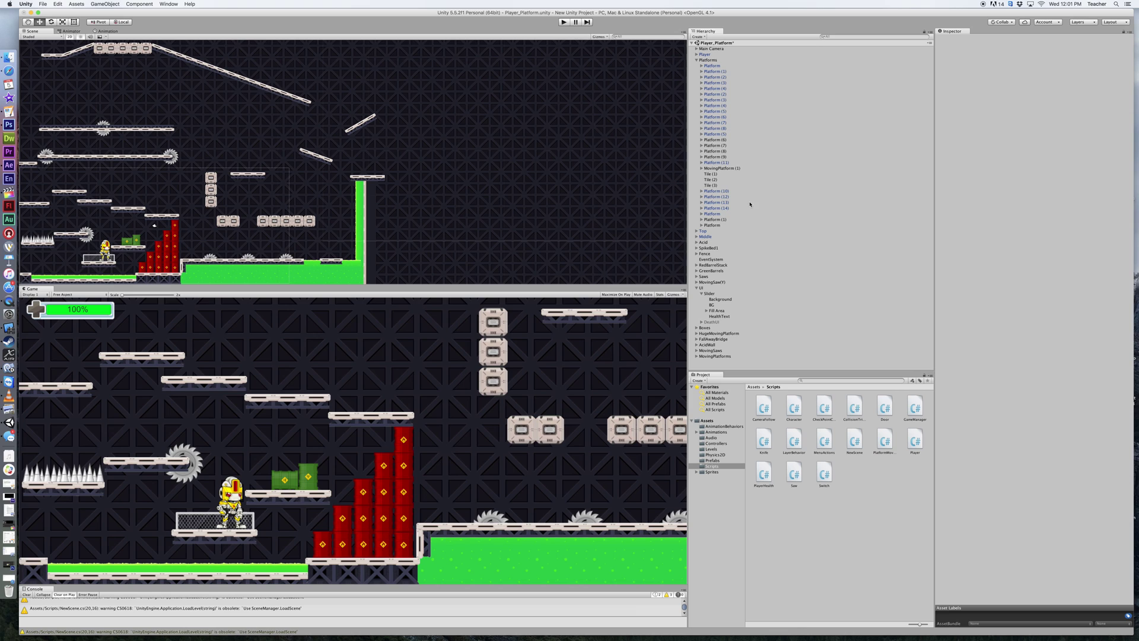
Create an empty game object named GameManager in the scene and attach the GameManager script to it.
left_click(701, 37)
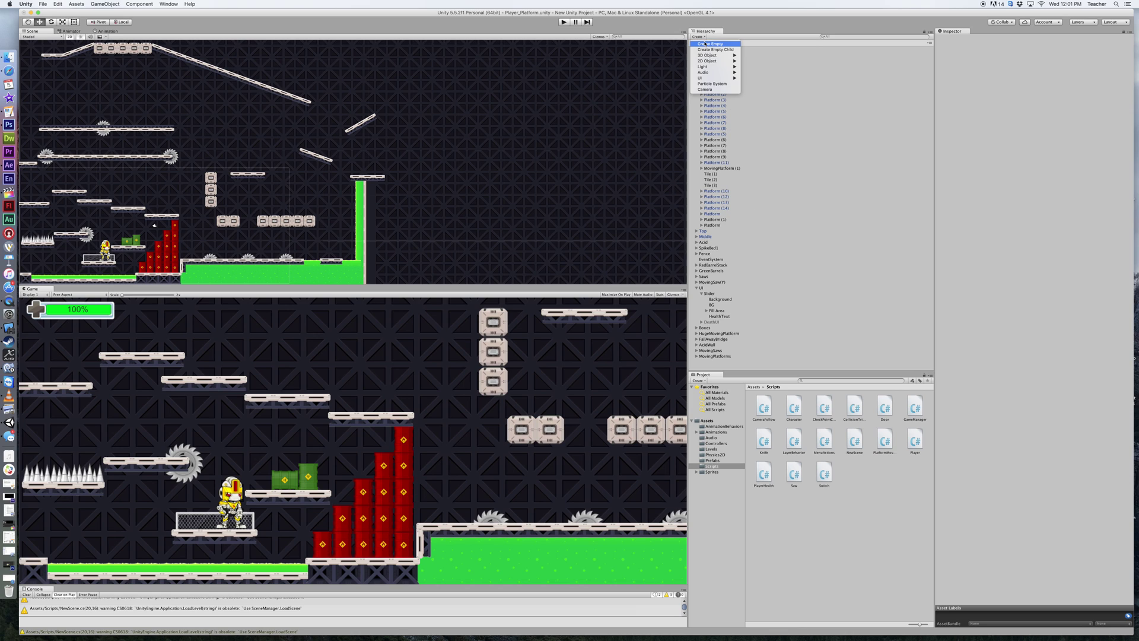
left_click(706, 44)
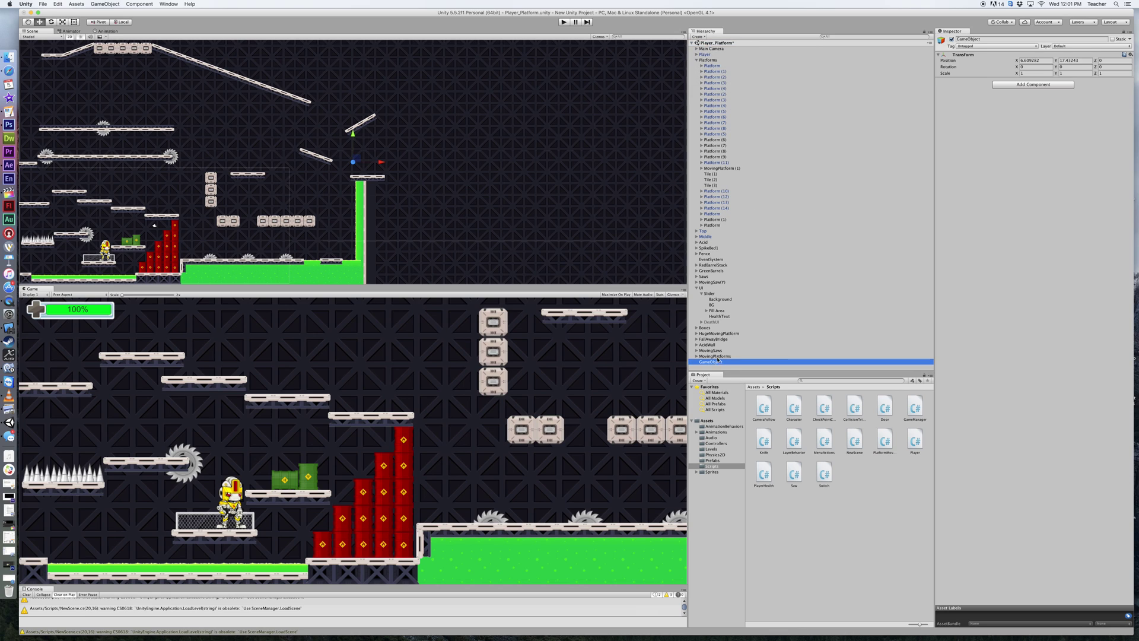
left_click(712, 362)
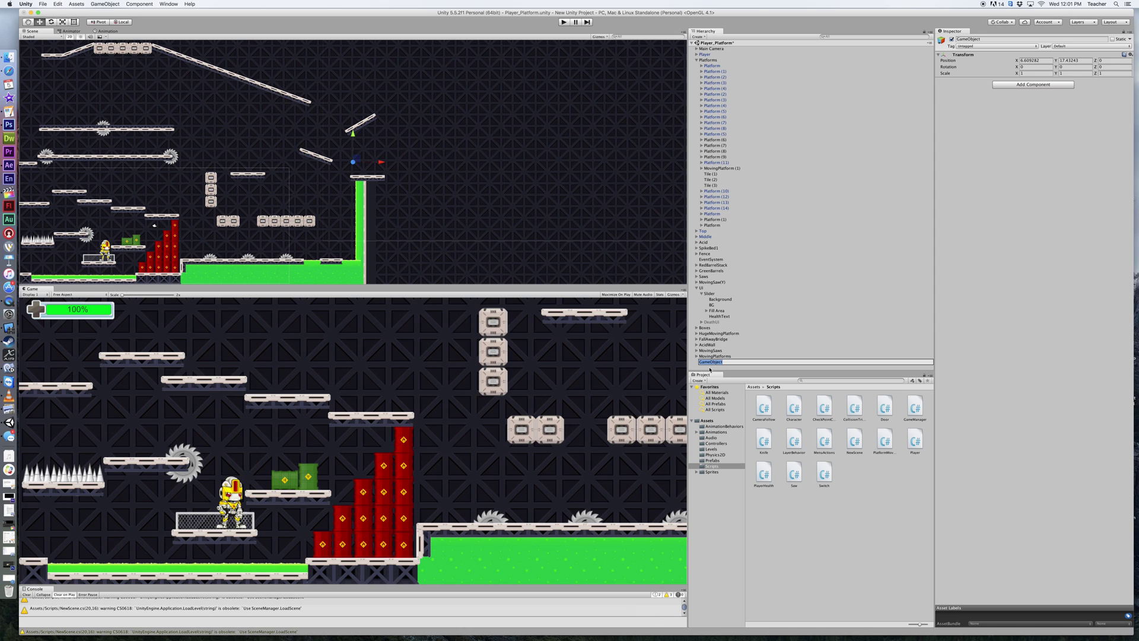
type("Ga")
key("Return")
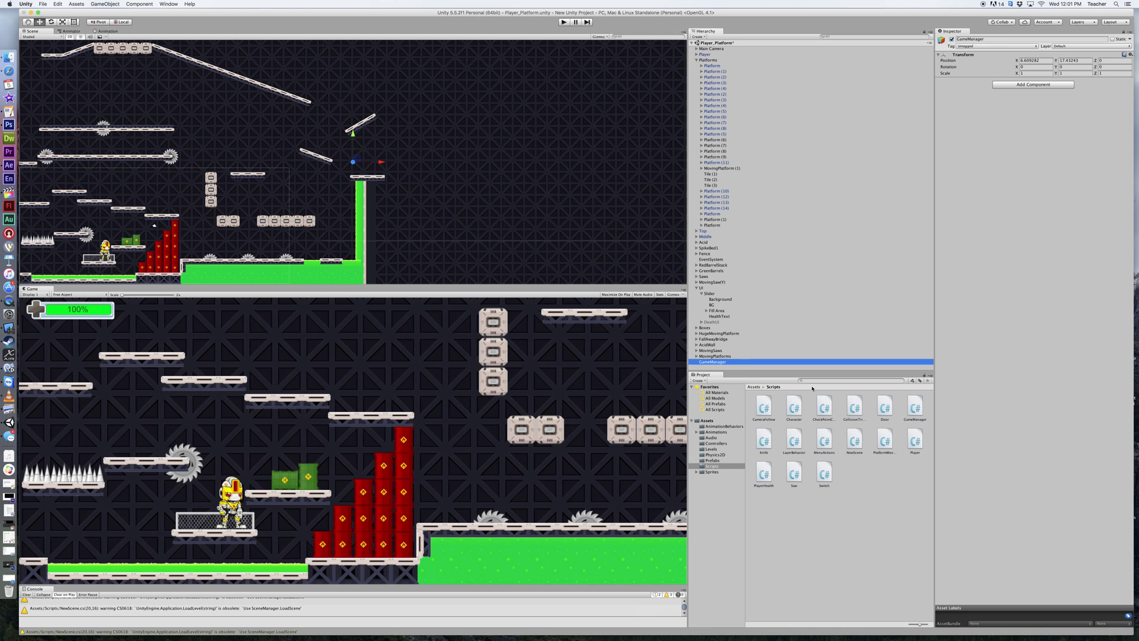
left_click_drag(922, 407, 1005, 356)
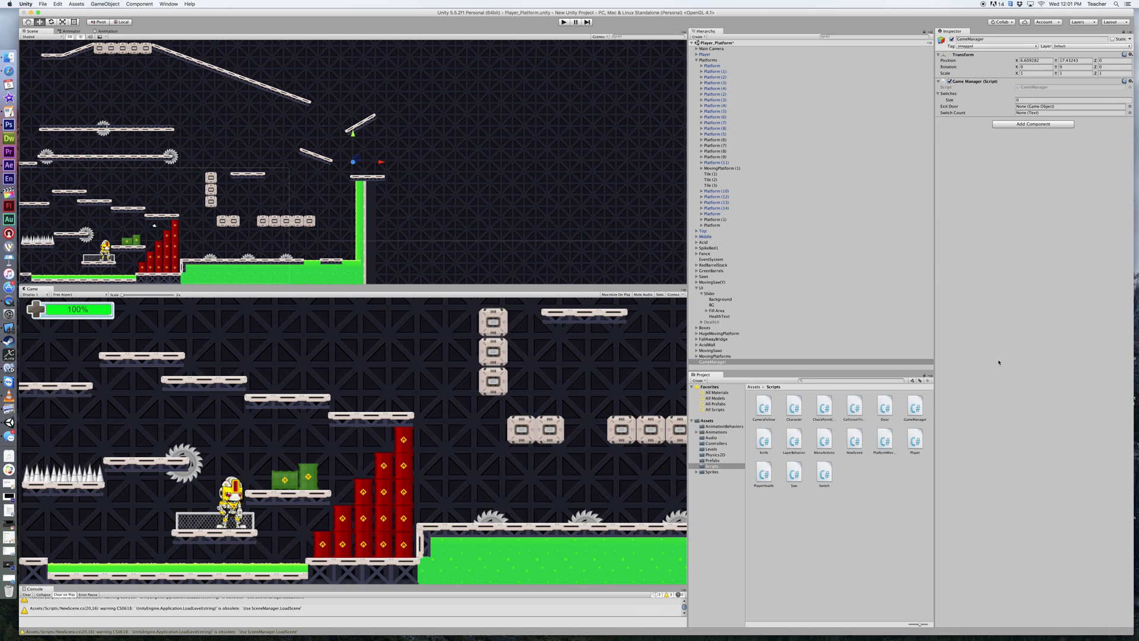